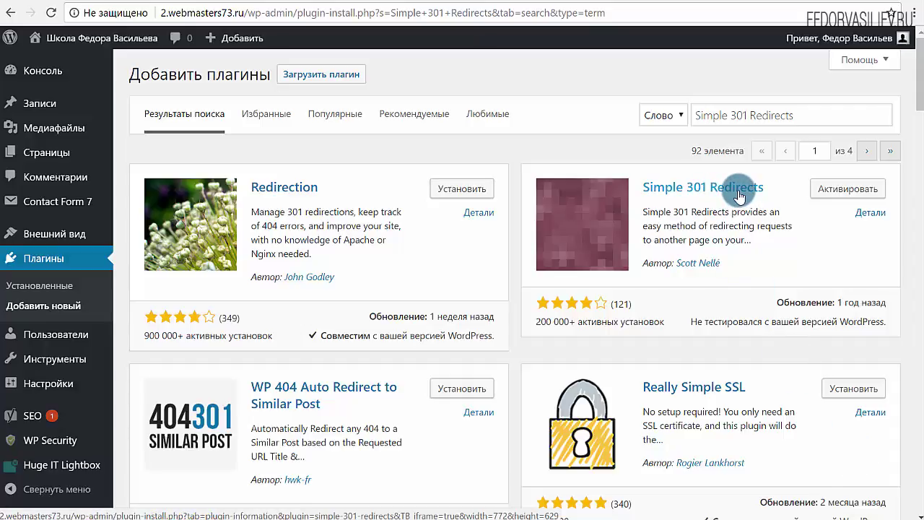
# Step: Highlight the Simple 301 Redirects plugin name in the plugin list, then deselect it
pyautogui.moveTo(771, 186); pyautogui.dragTo(629, 182)
pyautogui.click(629, 182)
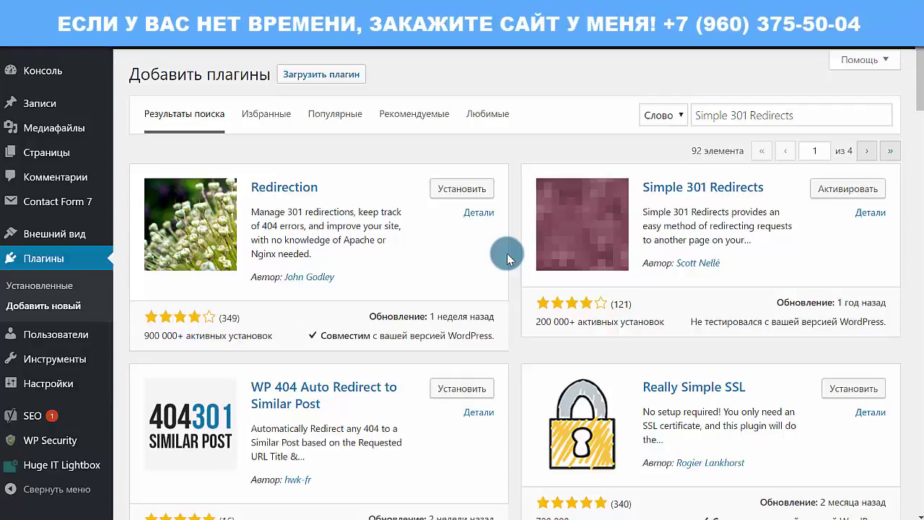
pyautogui.moveTo(774, 186); pyautogui.dragTo(659, 186)
pyautogui.click(776, 264)
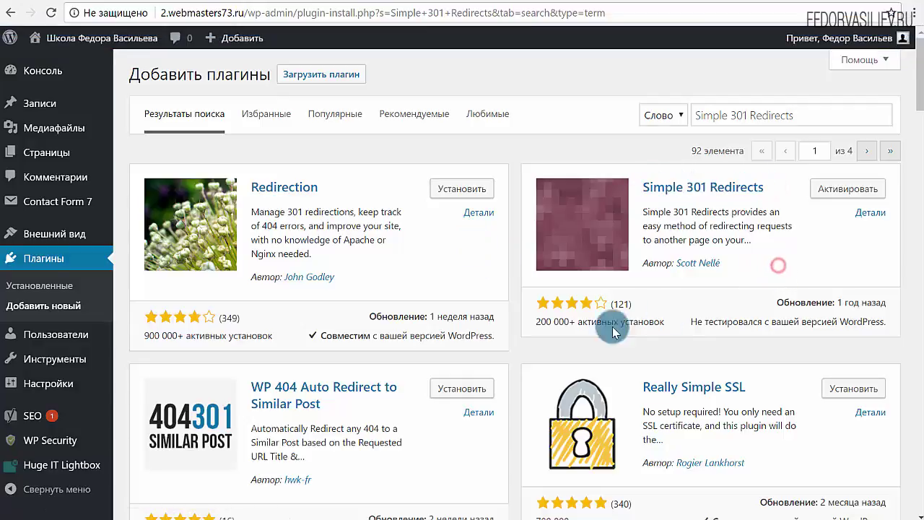
# Step: Open the Yoast SEO Search Console and view the Смартфон, Мобильный телефон, then Настольный компьютер reports
pyautogui.moveTo(34, 425)
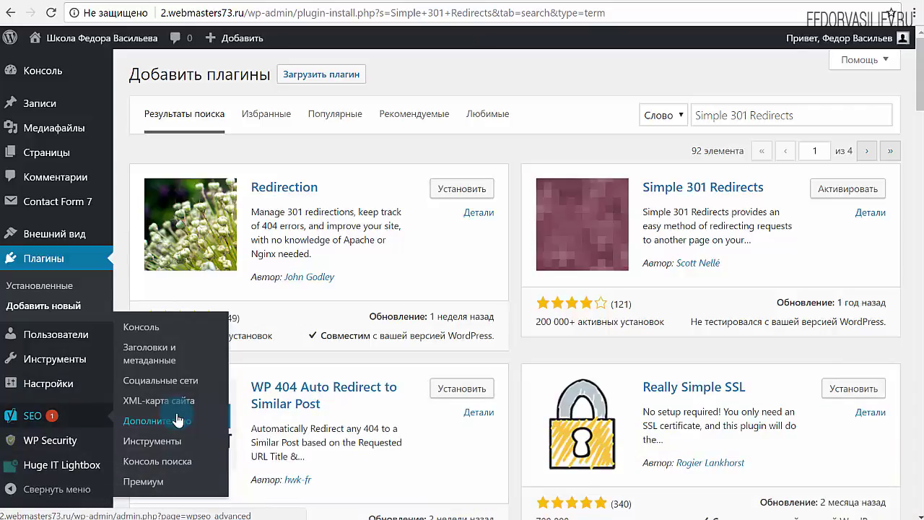
pyautogui.click(172, 461)
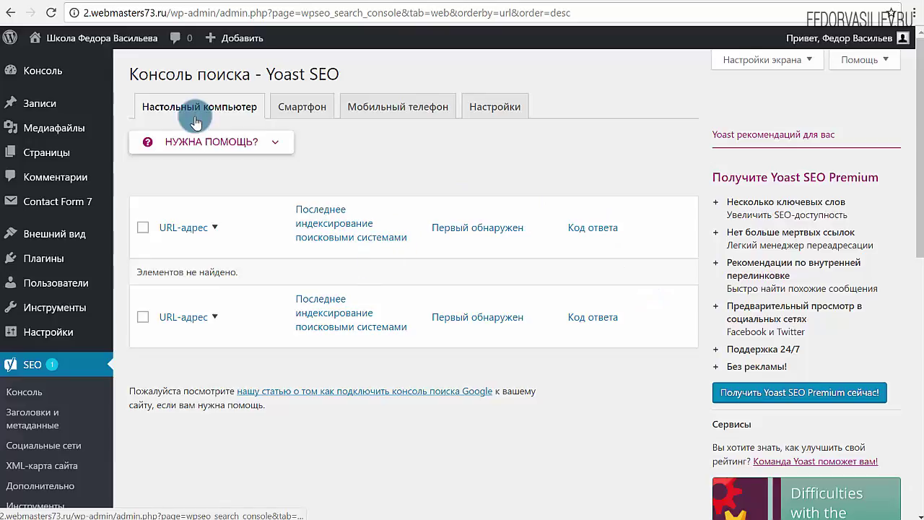
pyautogui.click(304, 111)
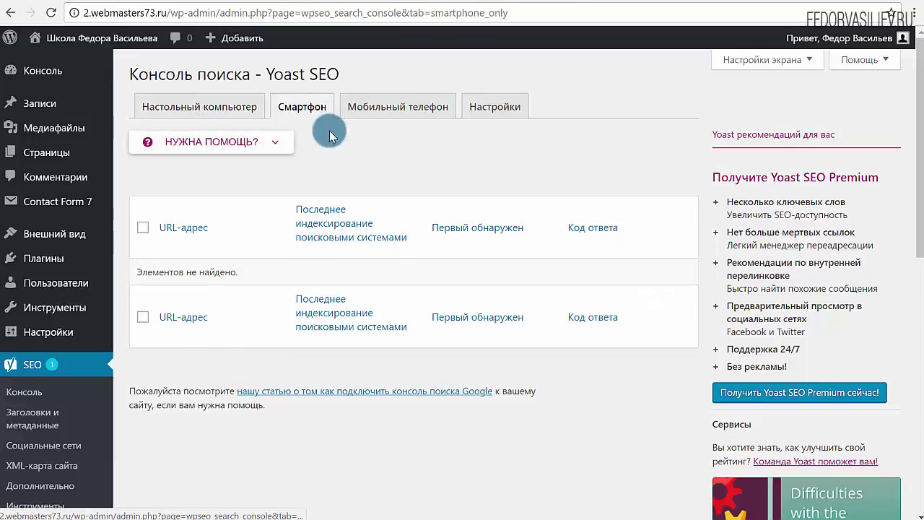
pyautogui.click(377, 107)
pyautogui.click(150, 108)
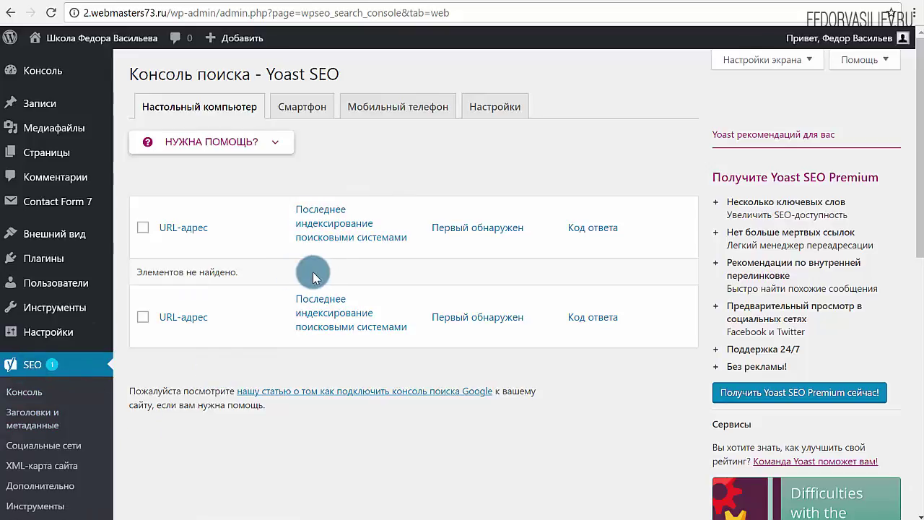
pyautogui.moveTo(58, 337)
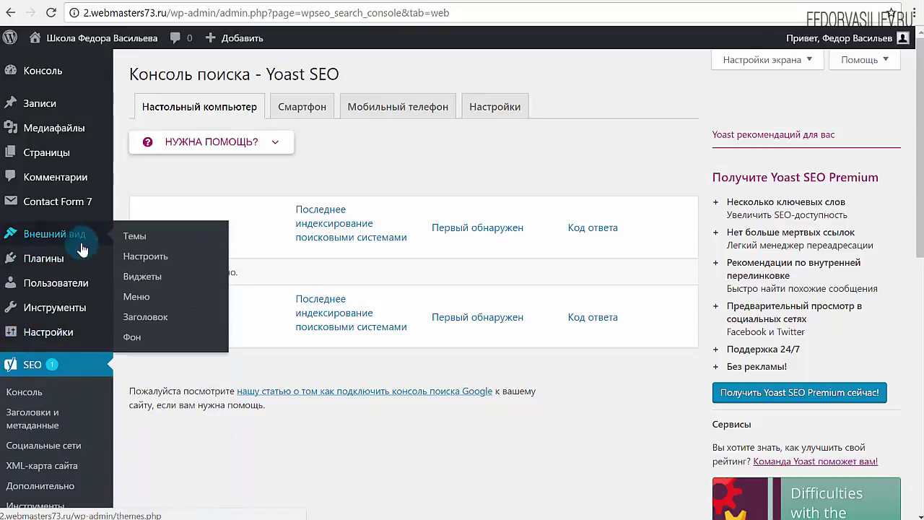
# Step: Filter installed plugins to Неактивные and activate Simple 301 Redirects
pyautogui.moveTo(55, 267)
pyautogui.click(135, 280)
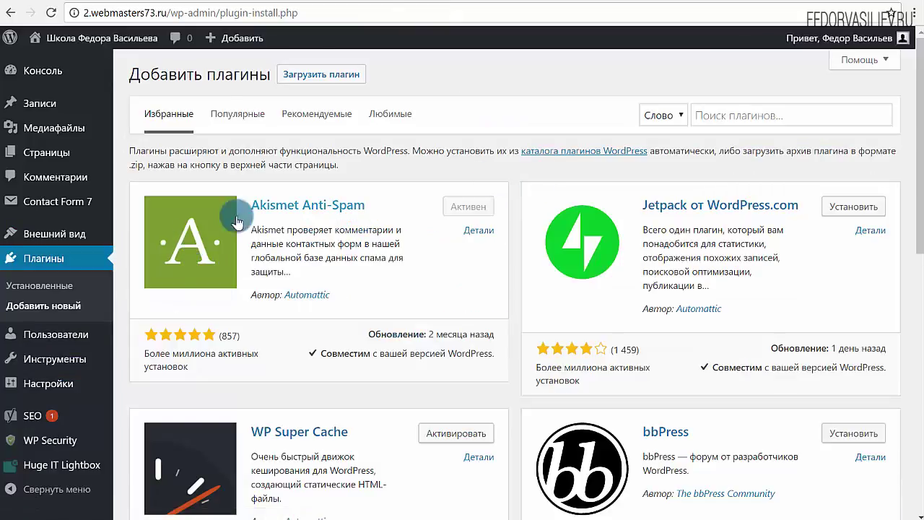
pyautogui.click(45, 287)
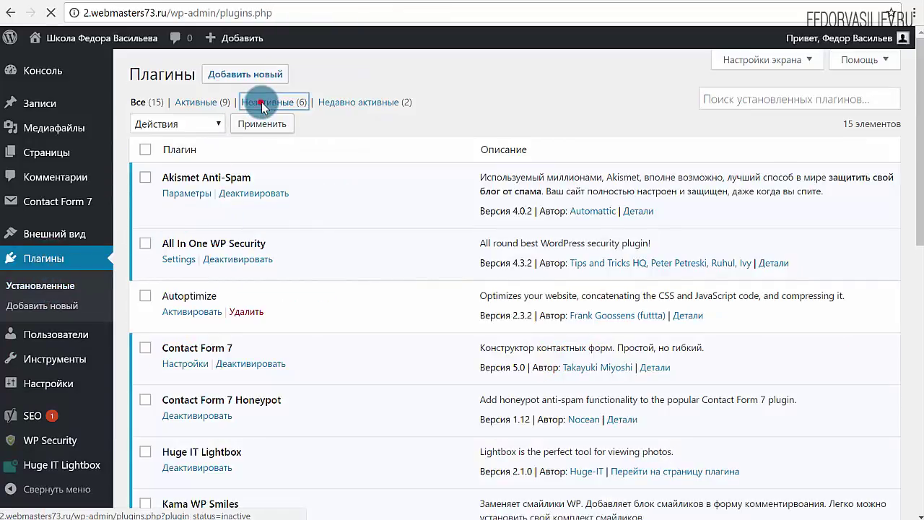
pyautogui.click(264, 102)
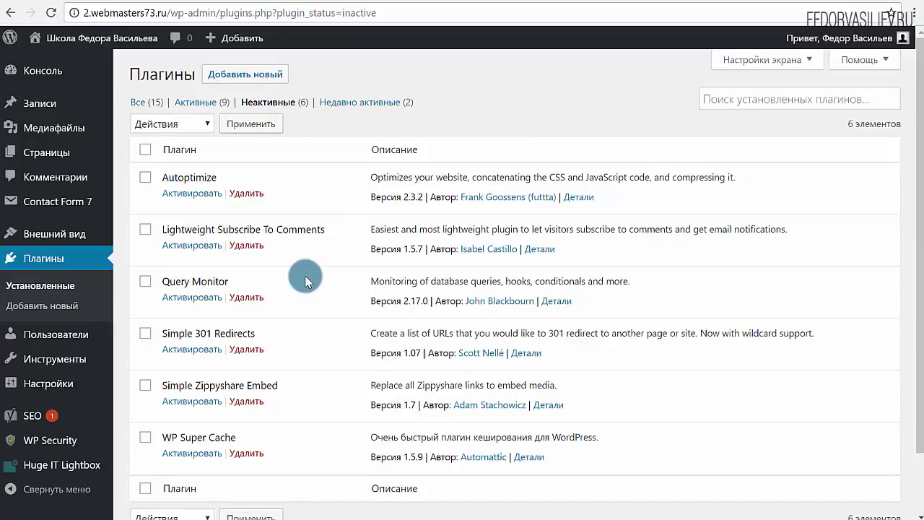
pyautogui.scroll(-1, 304, 275)
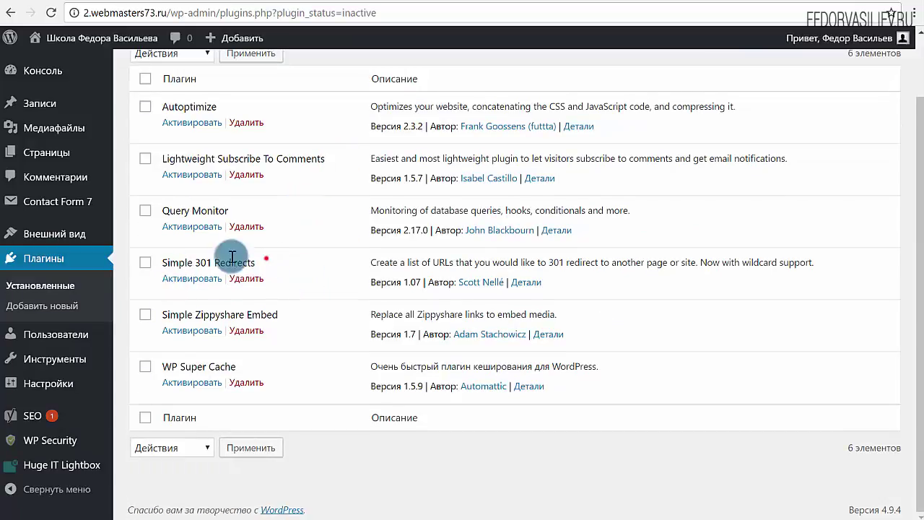
pyautogui.moveTo(264, 262); pyautogui.dragTo(161, 262)
pyautogui.click(191, 278)
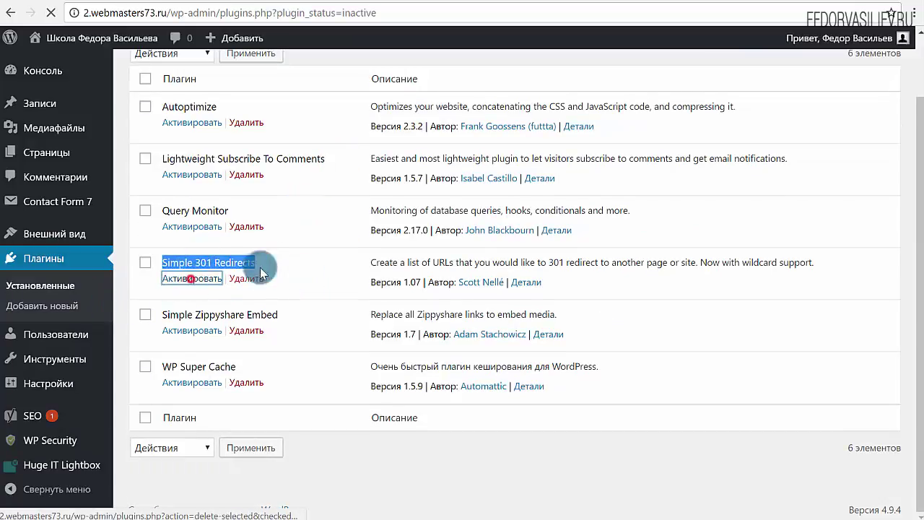
pyautogui.scroll(-1, 241, 295)
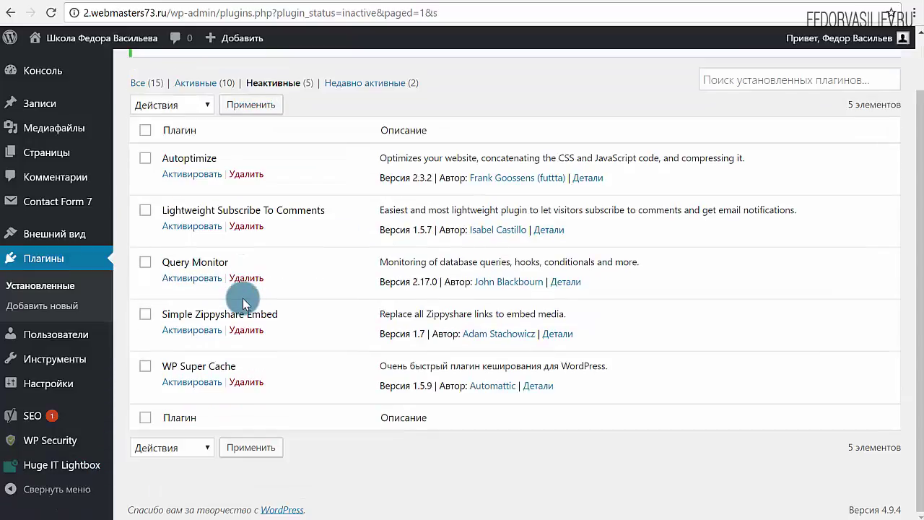
pyautogui.moveTo(68, 368)
pyautogui.moveTo(64, 384)
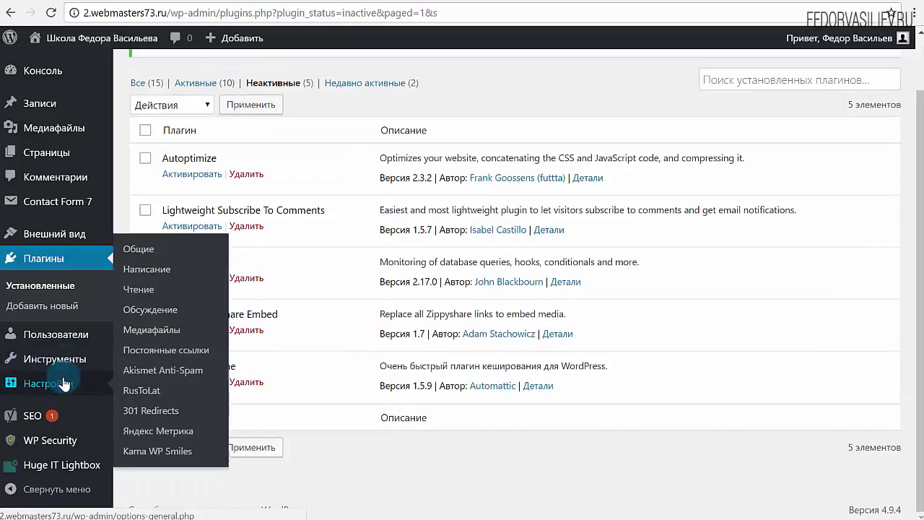
# Step: Open the 301 Redirects settings, then look over the site's /444 not-found page
pyautogui.click(149, 410)
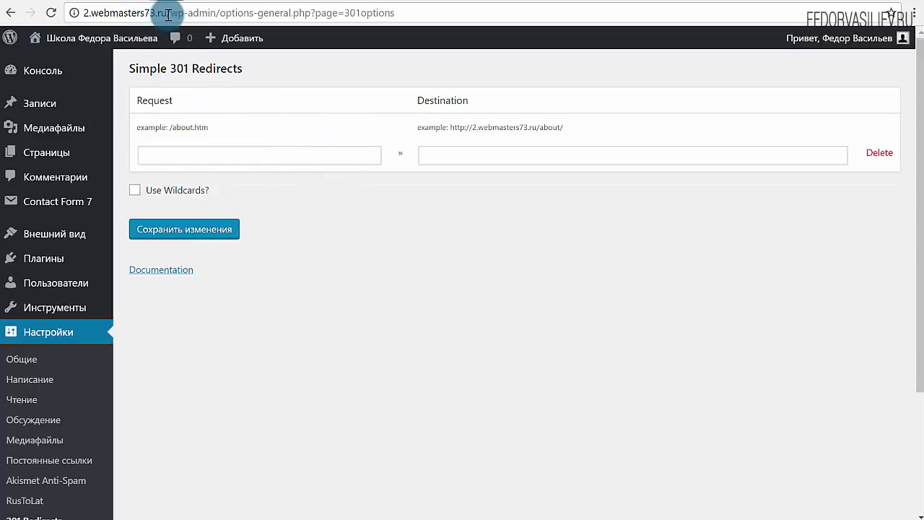
pyautogui.moveTo(168, 13); pyautogui.dragTo(78, 13)
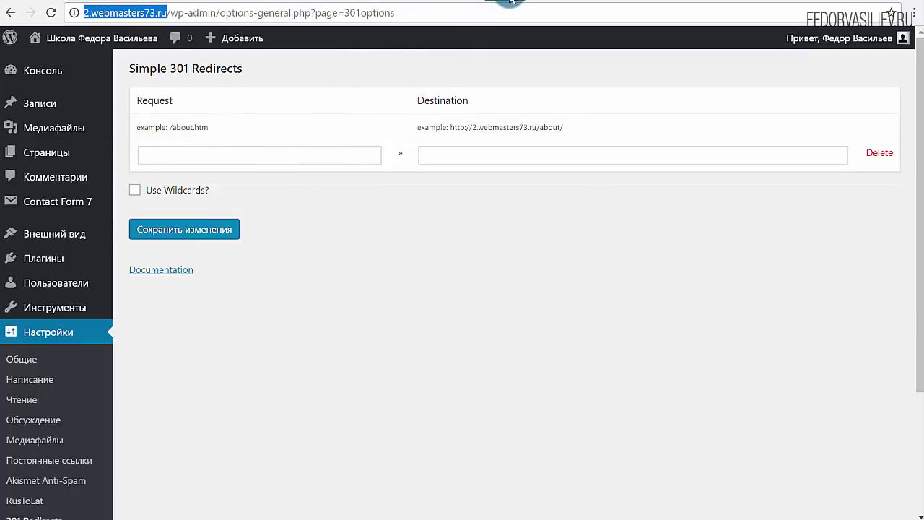
pyautogui.click(510, 0)
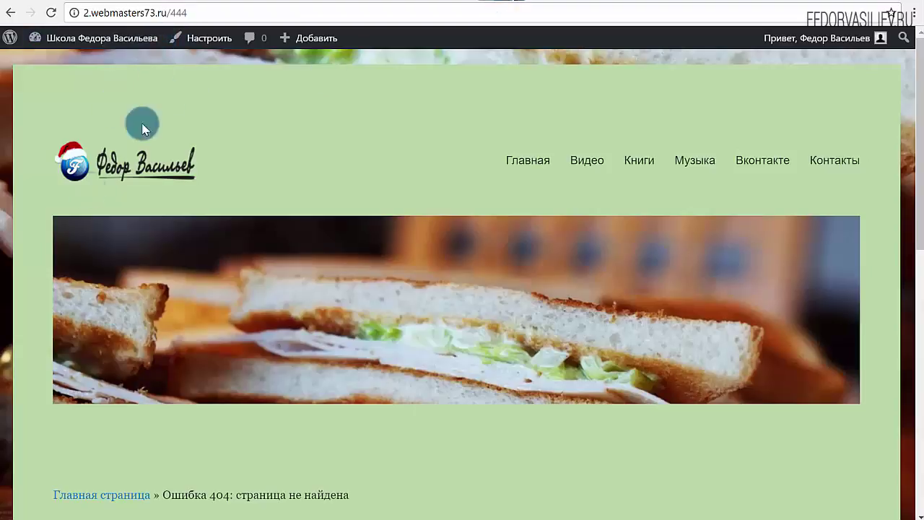
pyautogui.click(217, 15)
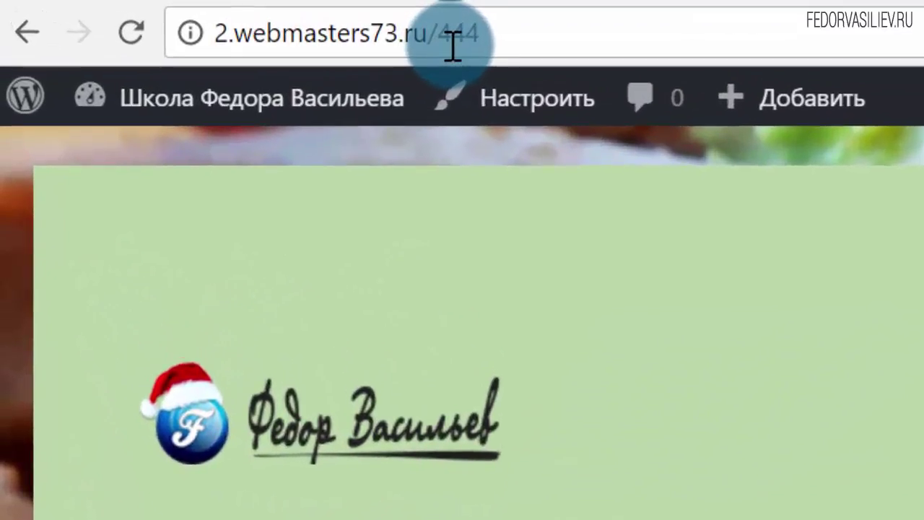
pyautogui.moveTo(437, 33); pyautogui.dragTo(536, 29)
pyautogui.click(548, 31)
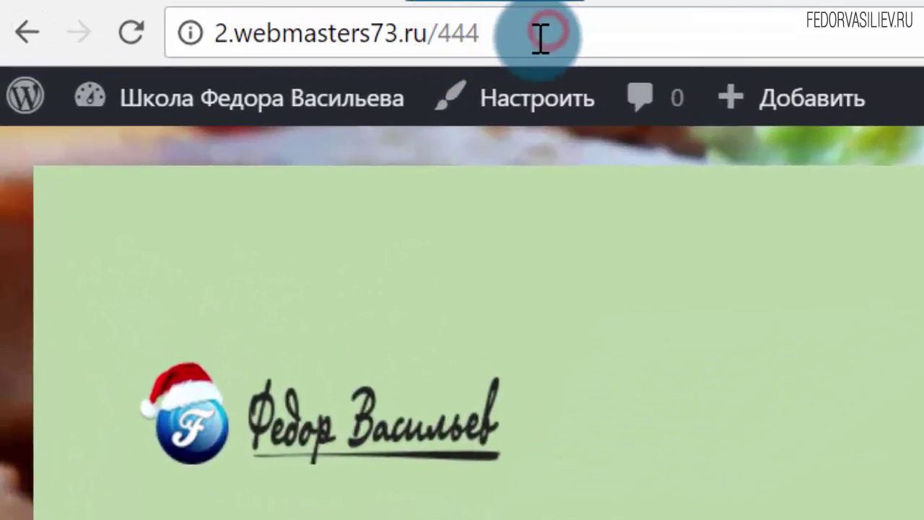
pyautogui.scroll(-3, 692, 397)
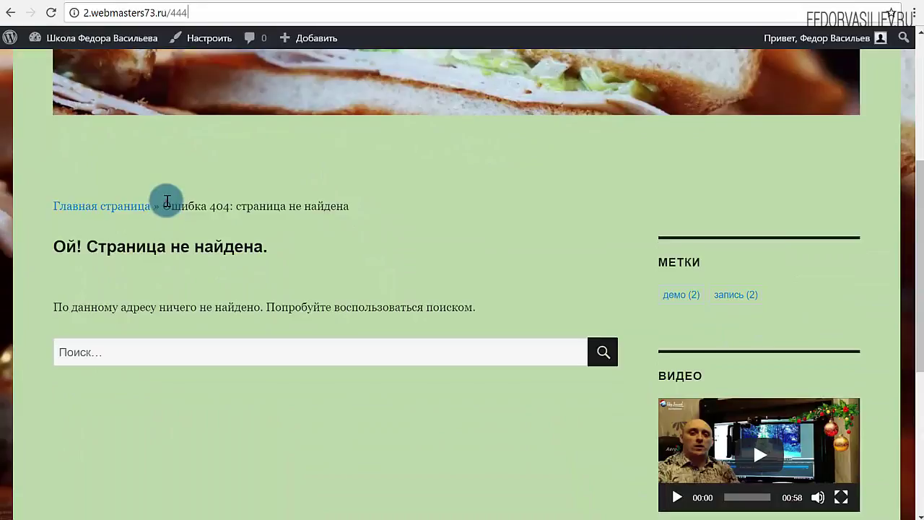
pyautogui.moveTo(164, 205); pyautogui.dragTo(425, 214)
pyautogui.scroll(4, 385, 154)
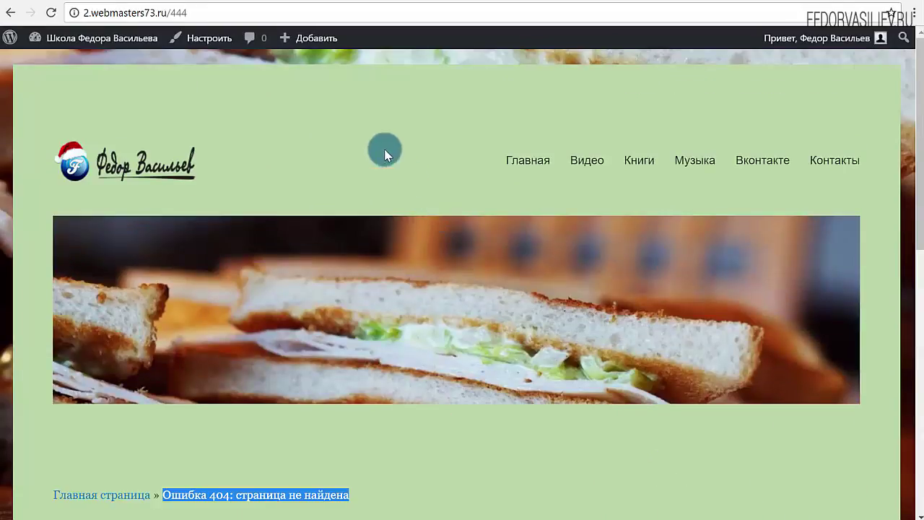
# Step: Select the 444 path at the end of the address bar and copy it
pyautogui.click(173, 13)
pyautogui.click(187, 13)
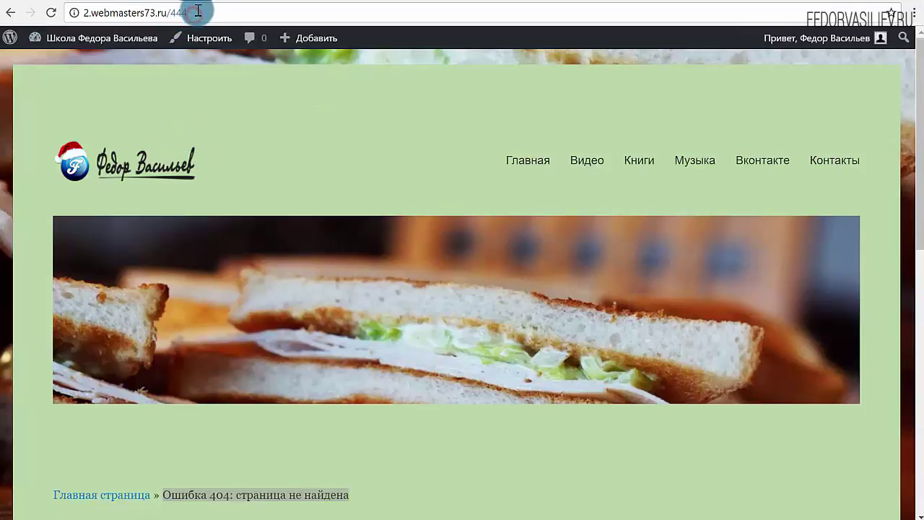
pyautogui.moveTo(203, 10); pyautogui.dragTo(173, 14)
pyautogui.rightClick(178, 16)
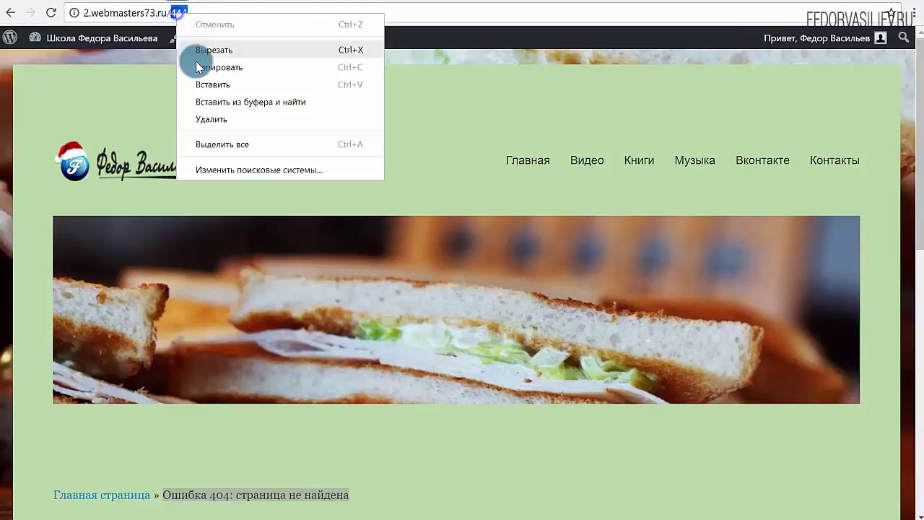
pyautogui.click(205, 64)
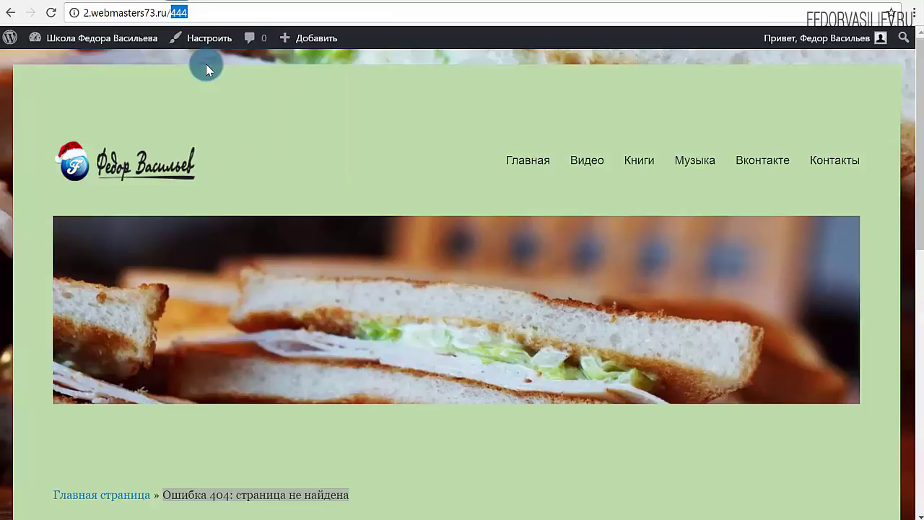
pyautogui.scroll(-2, 280, 303)
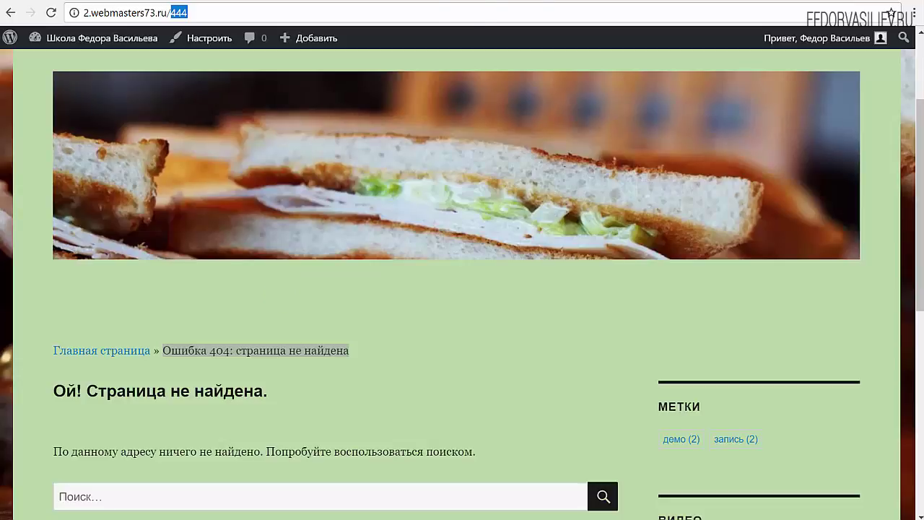
# Step: Paste 444 into the Request field and wrap it in slashes as /444/
pyautogui.click(439, 3)
pyautogui.click(231, 154)
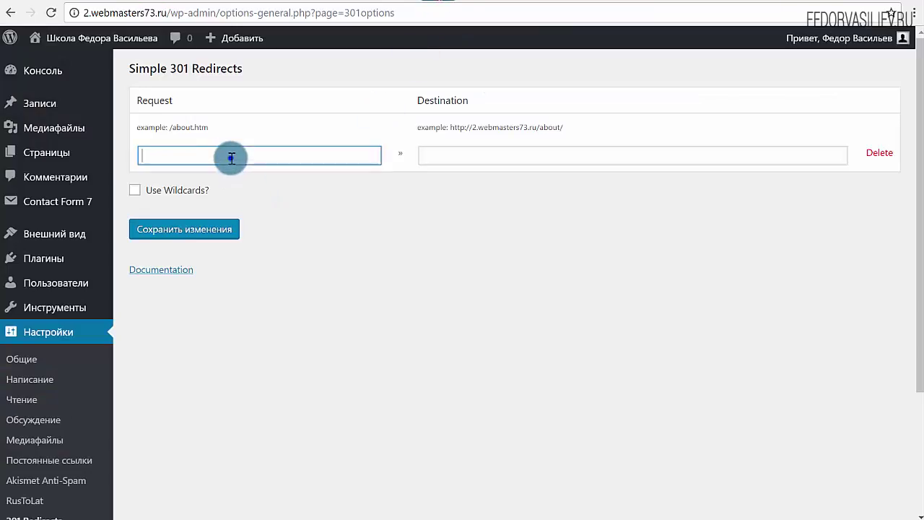
pyautogui.rightClick(230, 157)
pyautogui.click(256, 246)
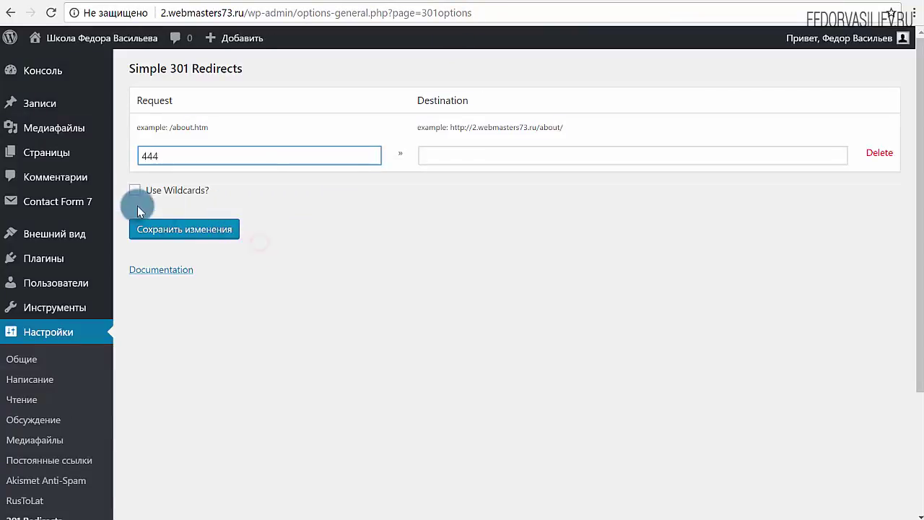
pyautogui.click(144, 155)
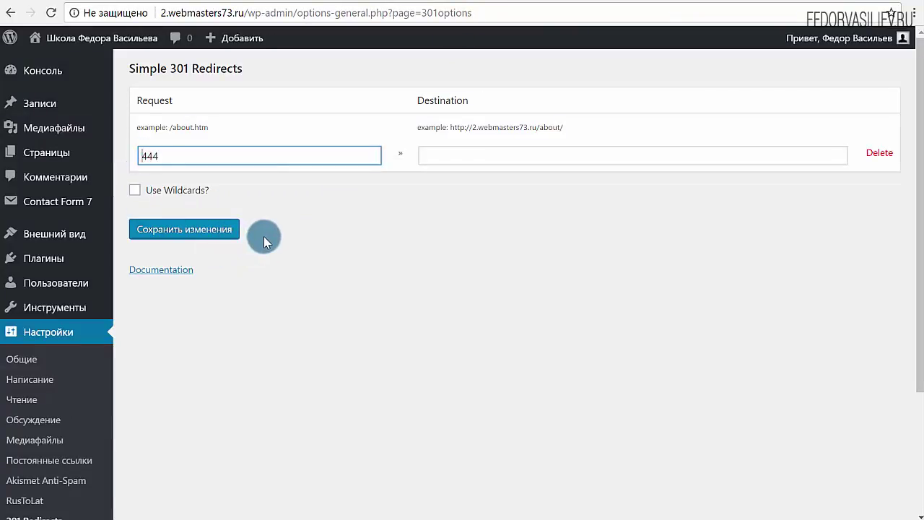
pyautogui.write('/')
pyautogui.click(234, 155)
pyautogui.write('/')
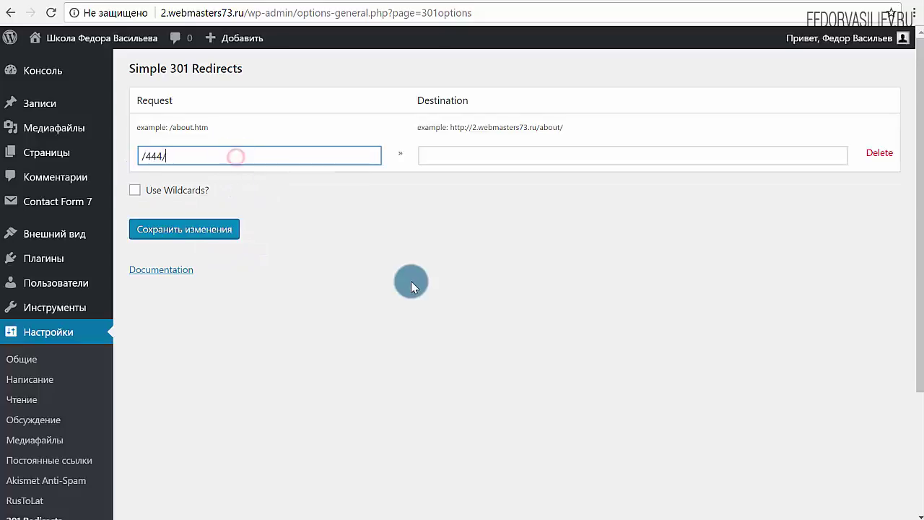
pyautogui.click(460, 155)
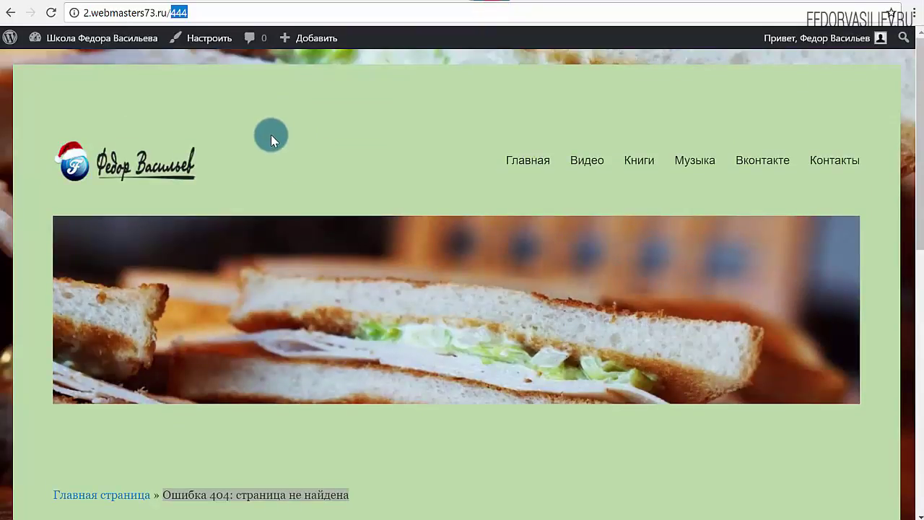
pyautogui.click(529, 163)
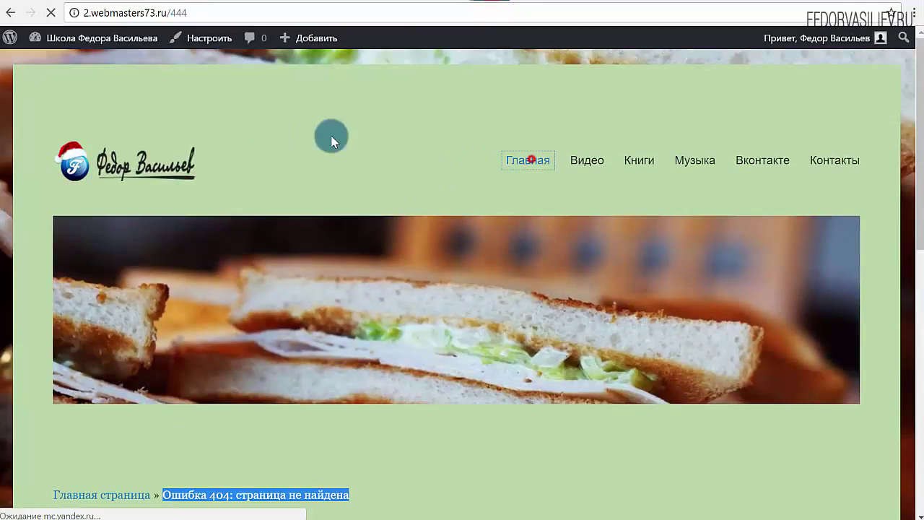
pyautogui.rightClick(150, 16)
pyautogui.click(175, 71)
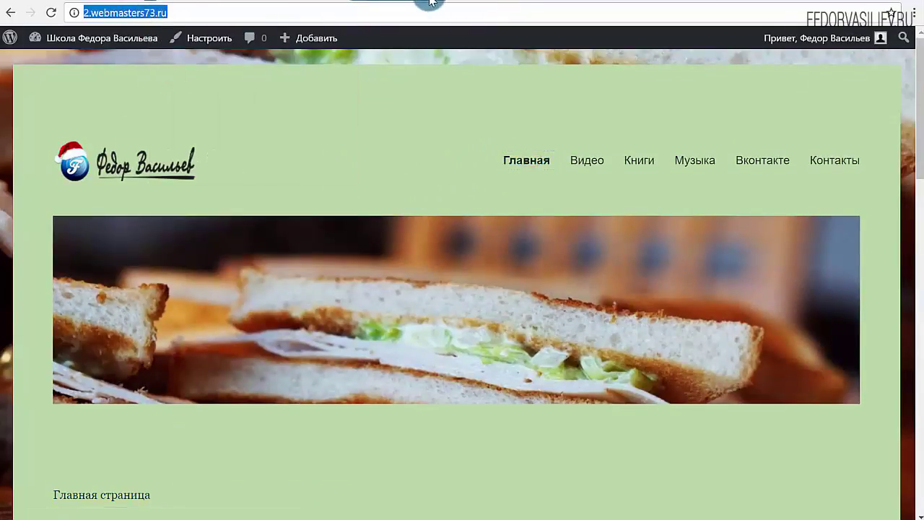
pyautogui.click(388, 3)
pyautogui.rightClick(519, 161)
pyautogui.click(542, 241)
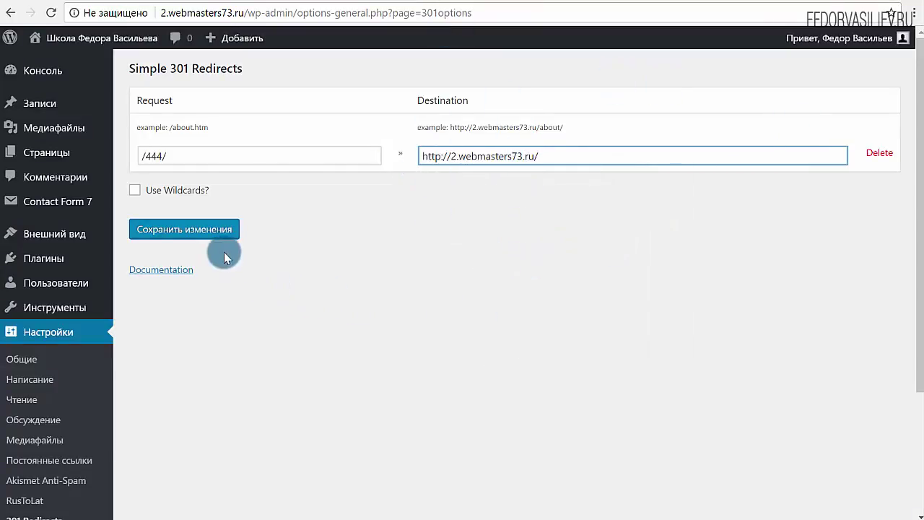
pyautogui.click(213, 232)
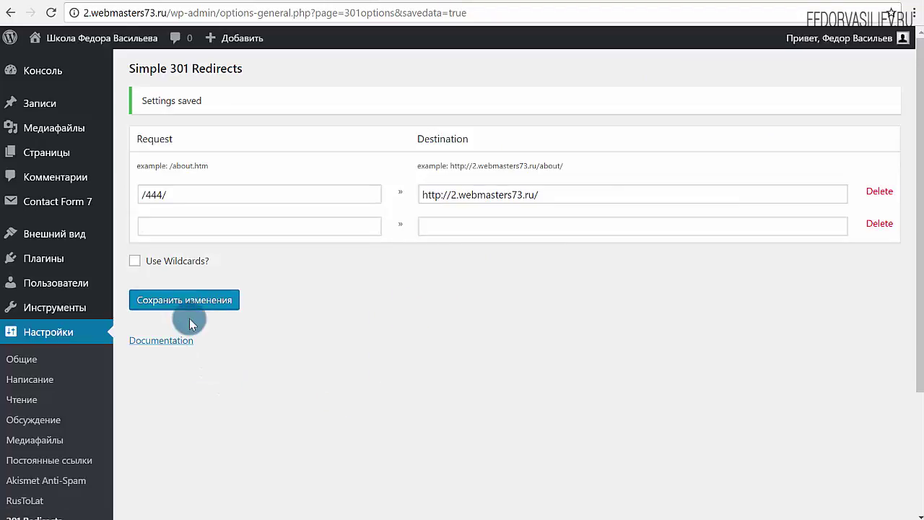
pyautogui.click(295, 223)
pyautogui.click(436, 224)
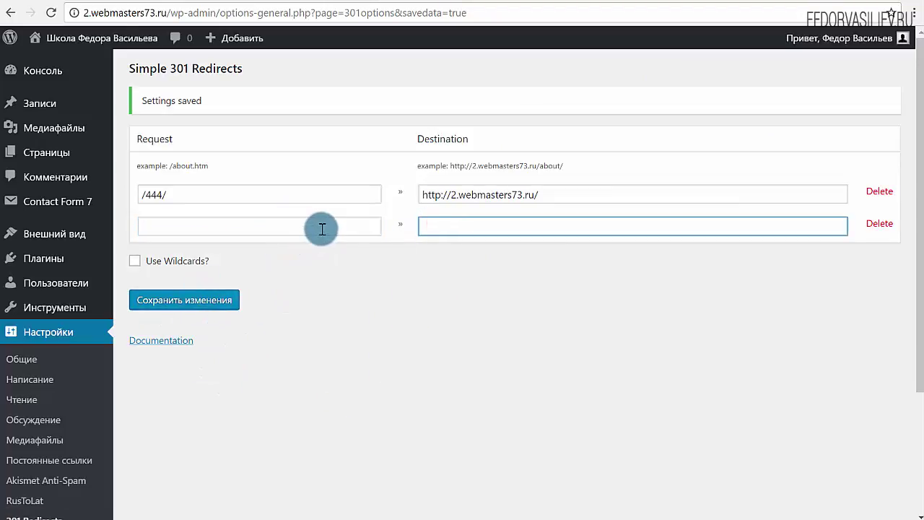
pyautogui.click(320, 225)
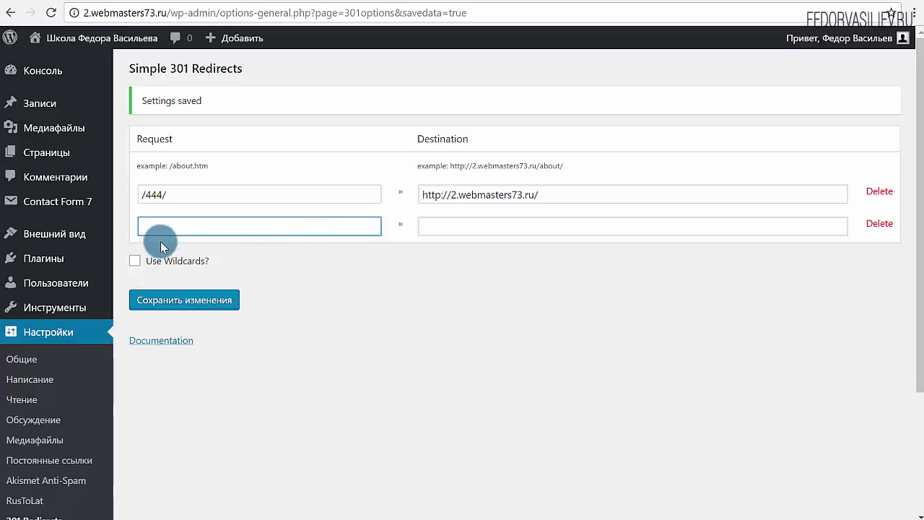
pyautogui.click(503, 273)
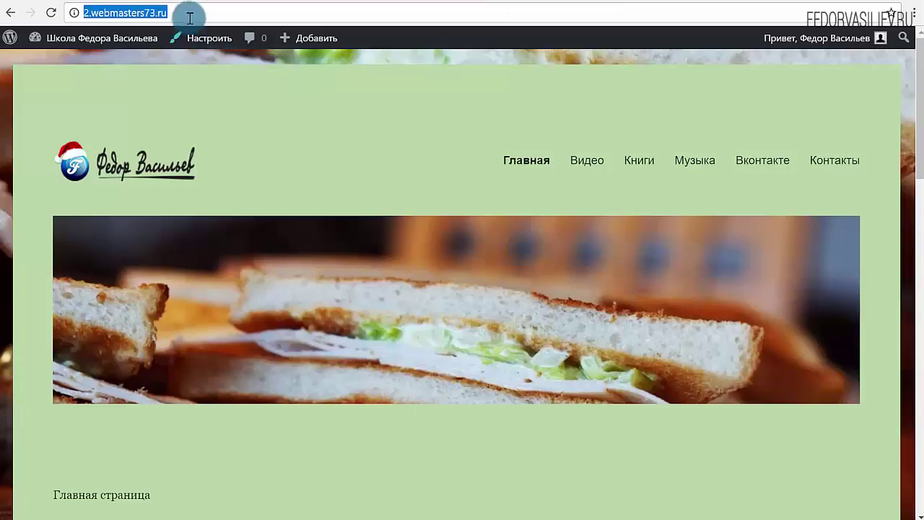
pyautogui.click(186, 11)
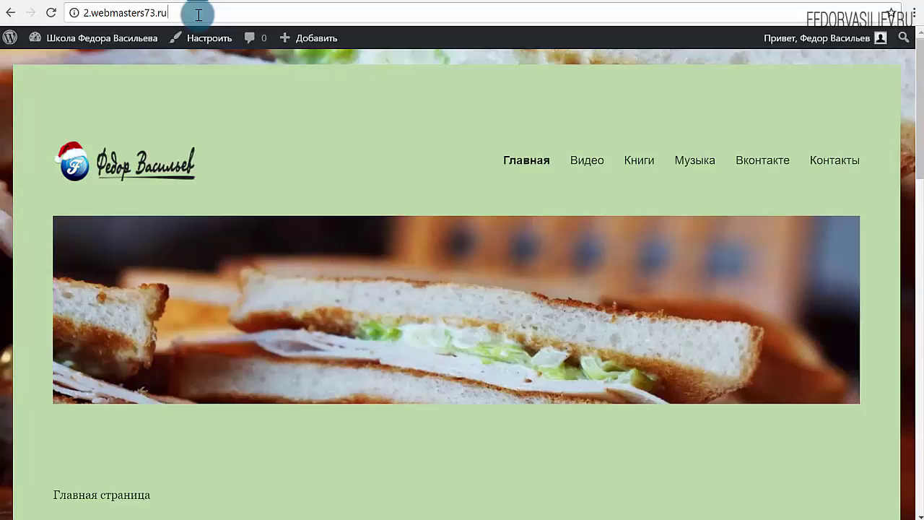
# Step: Load 2.webmasters73.ru/444 and confirm it now lands on the home page
pyautogui.write('/')
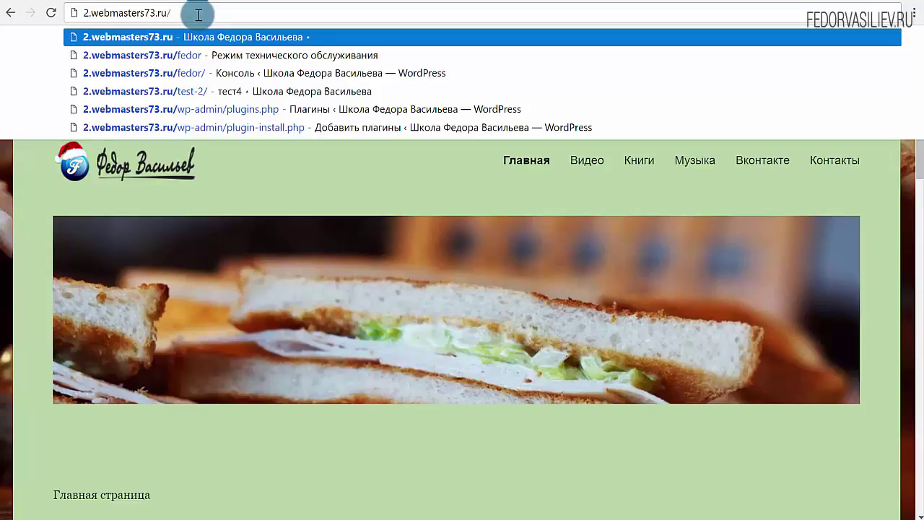
pyautogui.write('444')
pyautogui.press('Return')
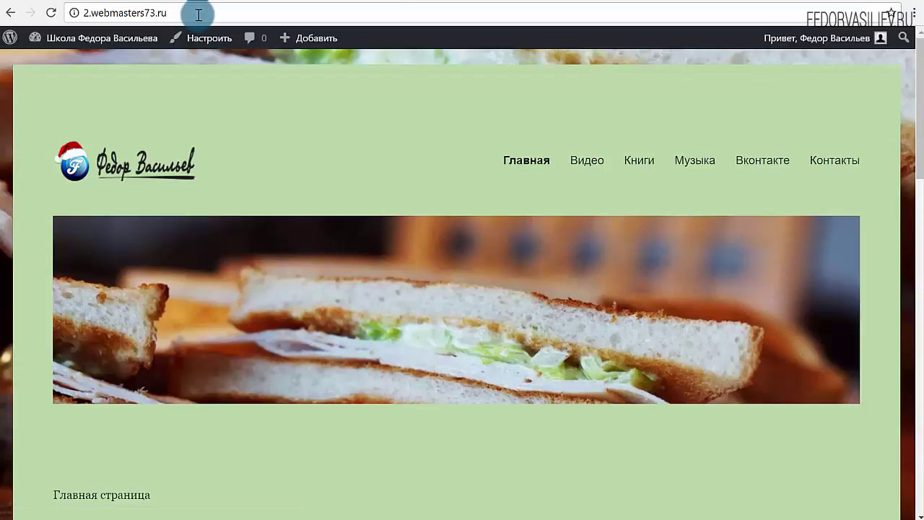
pyautogui.scroll(-7, 151, 344)
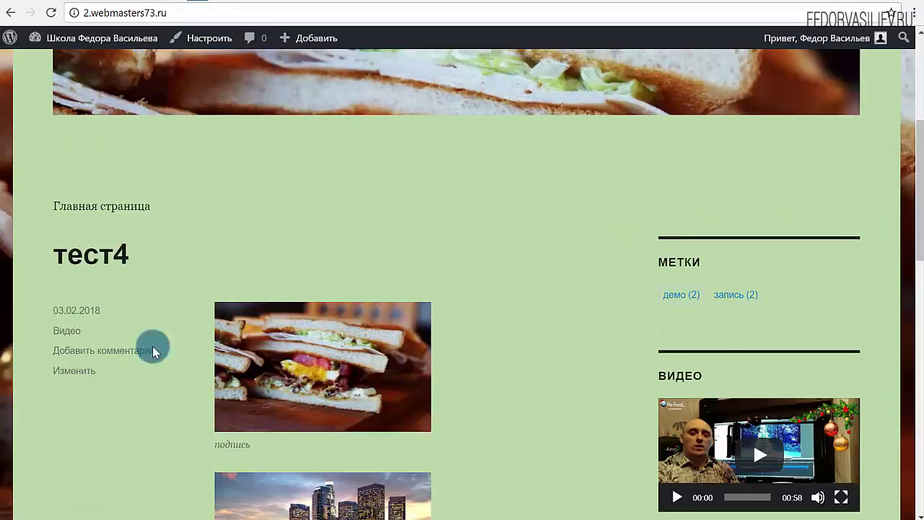
pyautogui.scroll(6, 341, 278)
pyautogui.scroll(1, 340, 278)
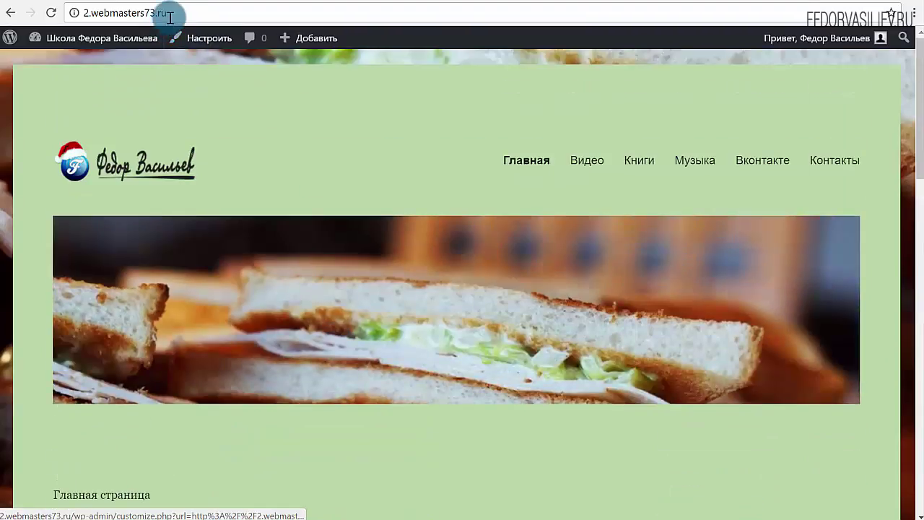
pyautogui.click(196, 10)
pyautogui.moveTo(196, 11); pyautogui.dragTo(102, 22)
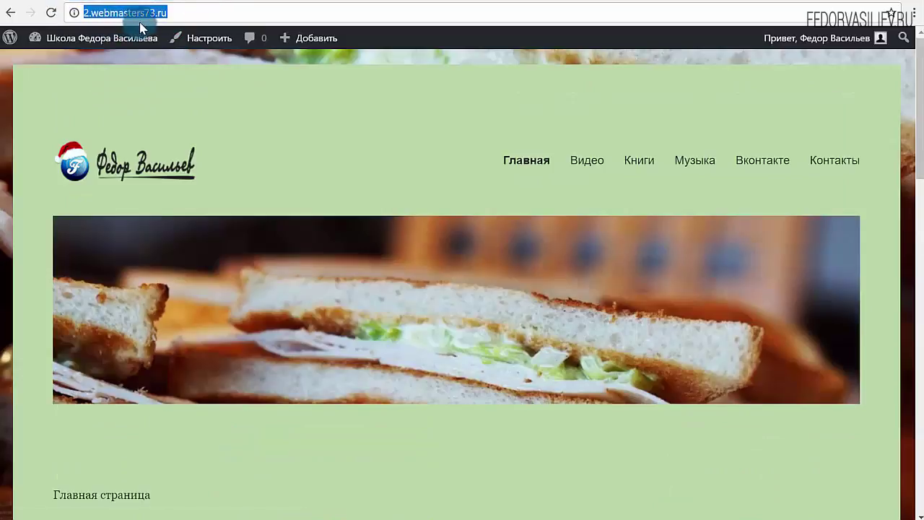
pyautogui.click(181, 15)
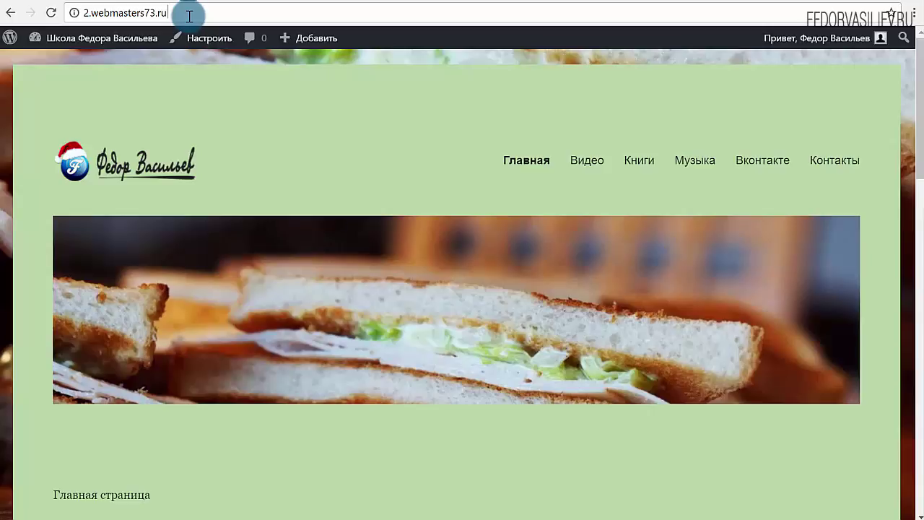
pyautogui.scroll(-4, 375, 215)
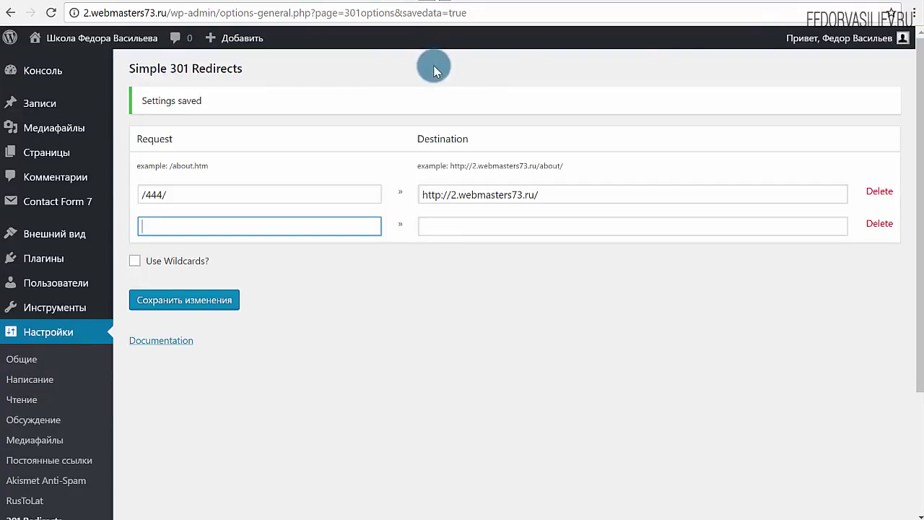
# Step: Review the saved /444/ request path in the redirect rule, leaving it unchanged
pyautogui.scroll(-2, 294, 302)
pyautogui.moveTo(35, 437)
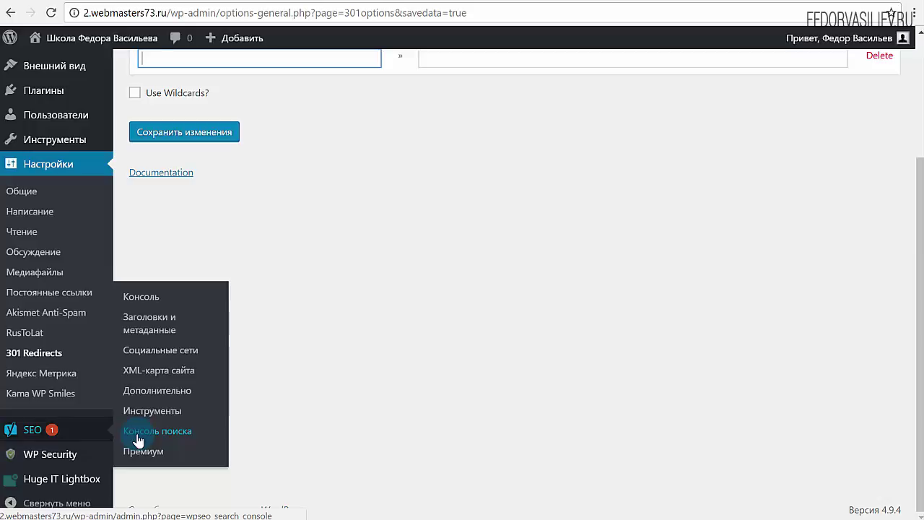
pyautogui.scroll(2, 600, 353)
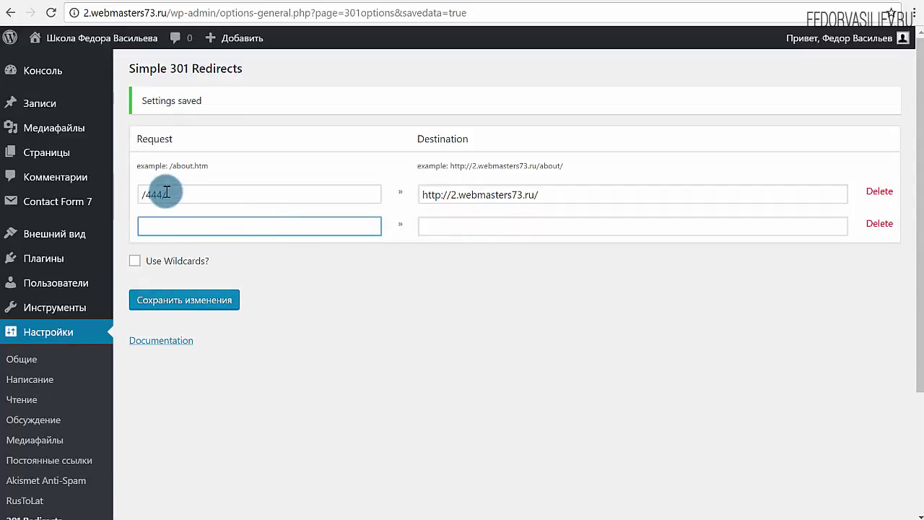
pyautogui.moveTo(164, 194); pyautogui.dragTo(150, 198)
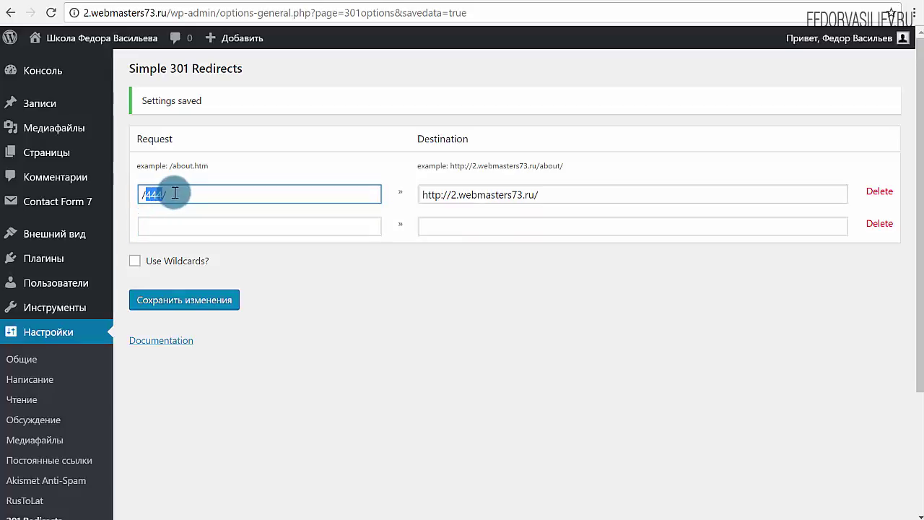
pyautogui.click(174, 193)
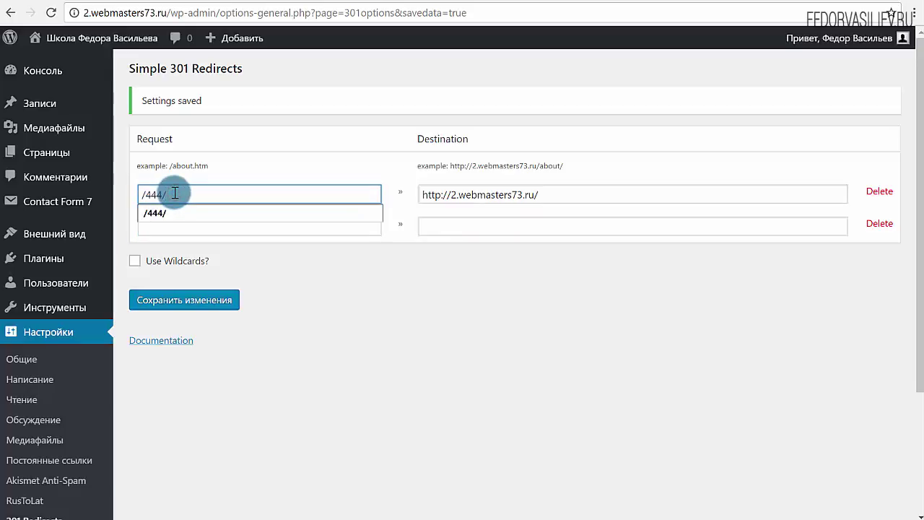
pyautogui.moveTo(163, 193)
pyautogui.mouseDown()
pyautogui.moveTo(129, 195)
pyautogui.moveTo(146, 197)
pyautogui.mouseUp()
pyautogui.click(231, 167)
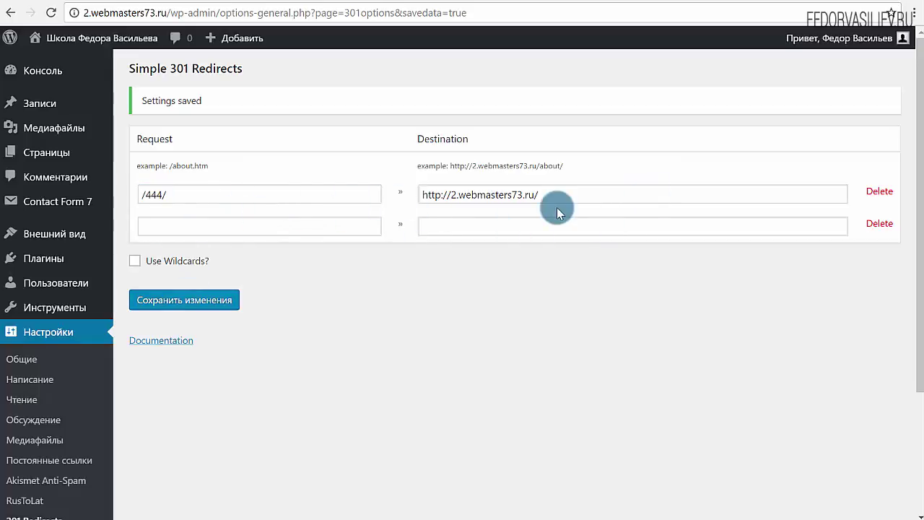
pyautogui.moveTo(175, 195); pyautogui.dragTo(124, 196)
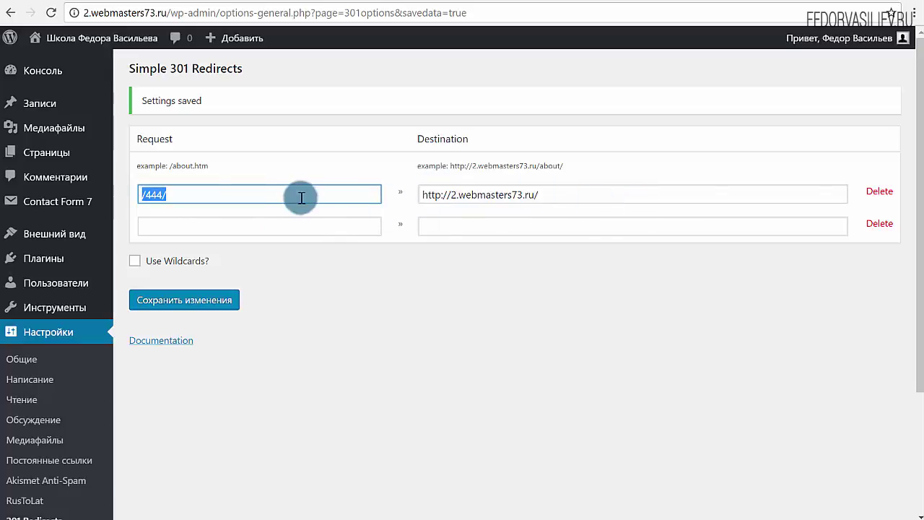
# Step: Change the request to /444/*, tick Use Wildcards?, and save
pyautogui.click(185, 191)
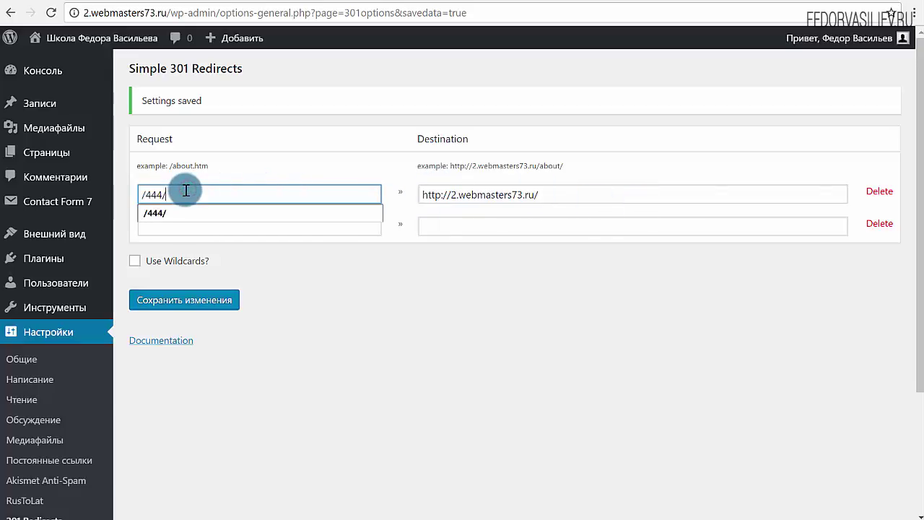
pyautogui.write('*')
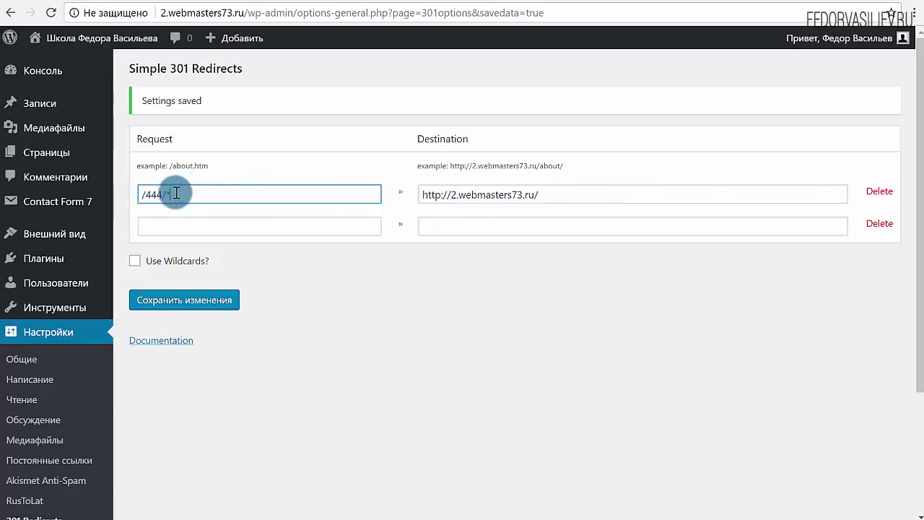
pyautogui.click(134, 262)
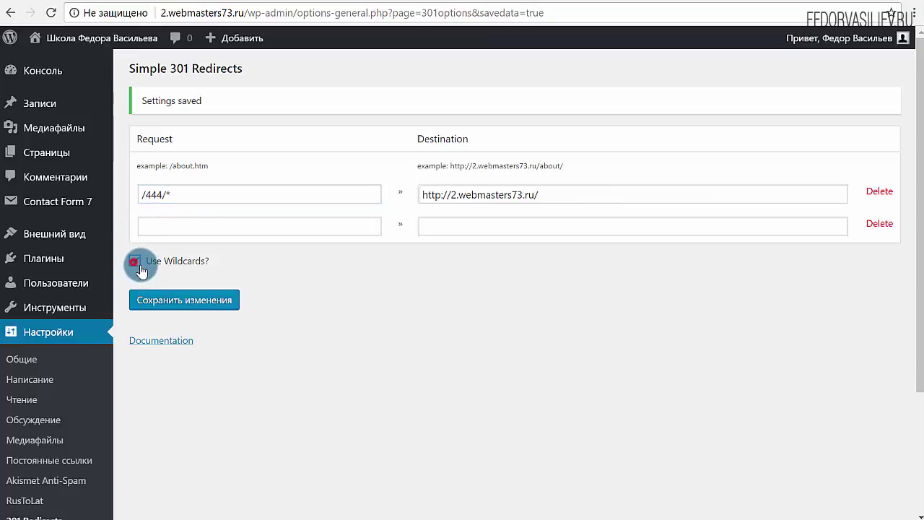
pyautogui.click(160, 299)
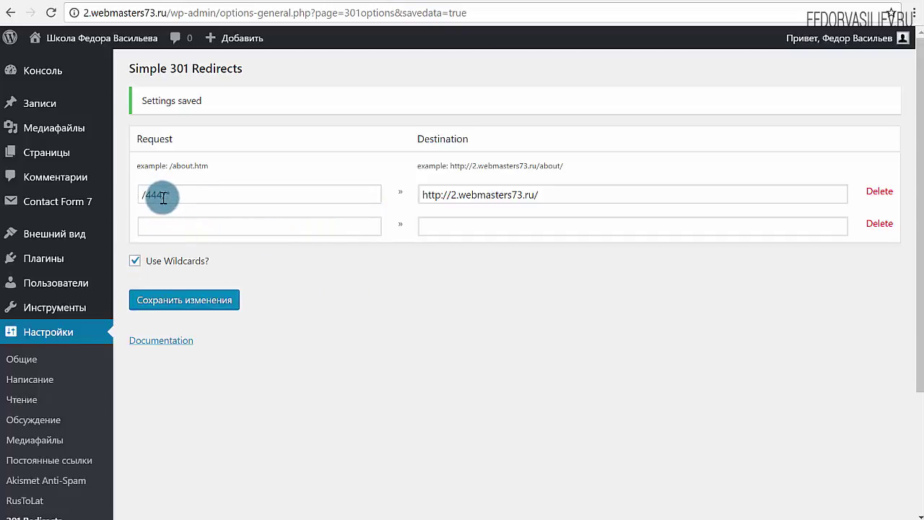
# Step: Check the /444/* request path and select the full destination URL
pyautogui.moveTo(163, 196); pyautogui.dragTo(145, 196)
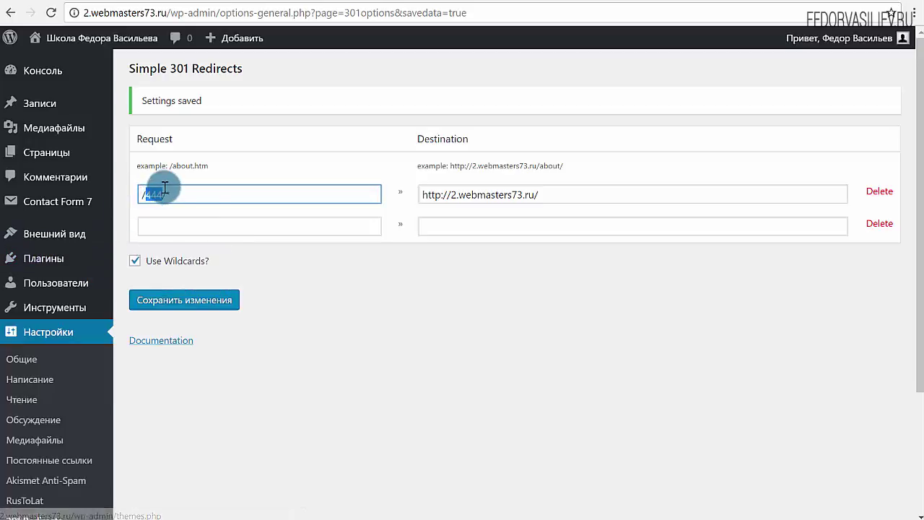
pyautogui.click(155, 195)
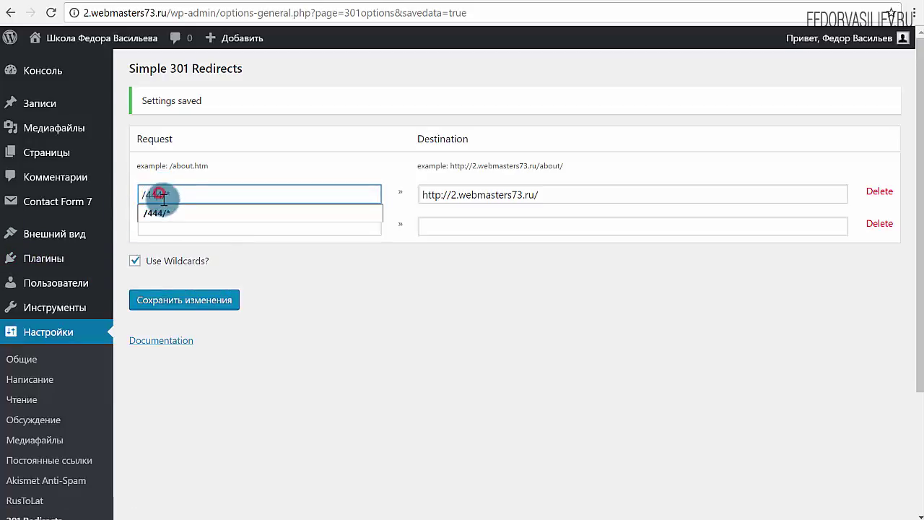
pyautogui.click(176, 194)
pyautogui.click(243, 158)
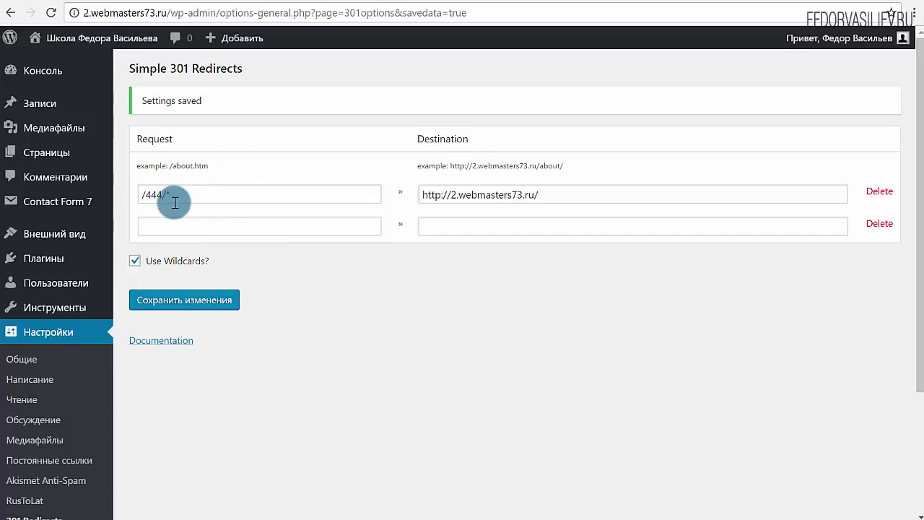
pyautogui.click(560, 193)
pyautogui.moveTo(560, 193); pyautogui.dragTo(398, 193)
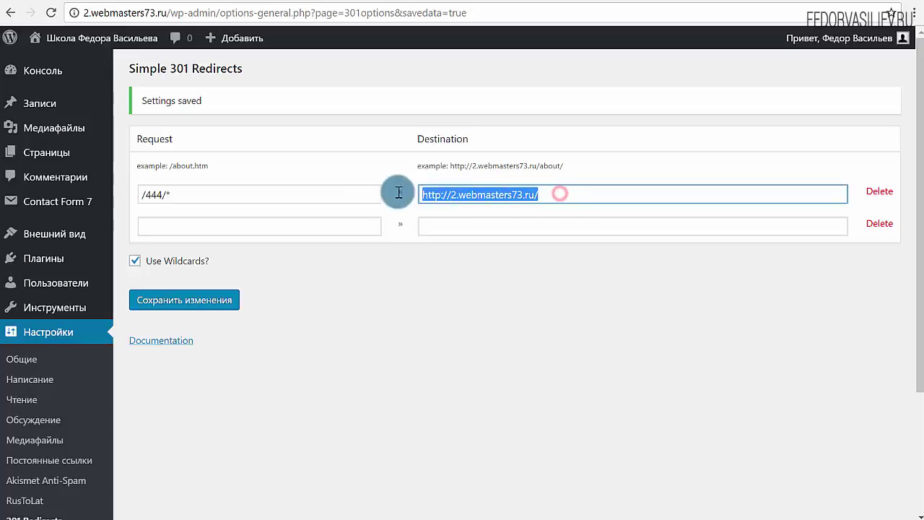
# Step: Expand Documentation and read the simple and /old-folder/* wildcard redirect examples
pyautogui.click(155, 340)
pyautogui.scroll(-2, 269, 303)
pyautogui.scroll(-3, 268, 301)
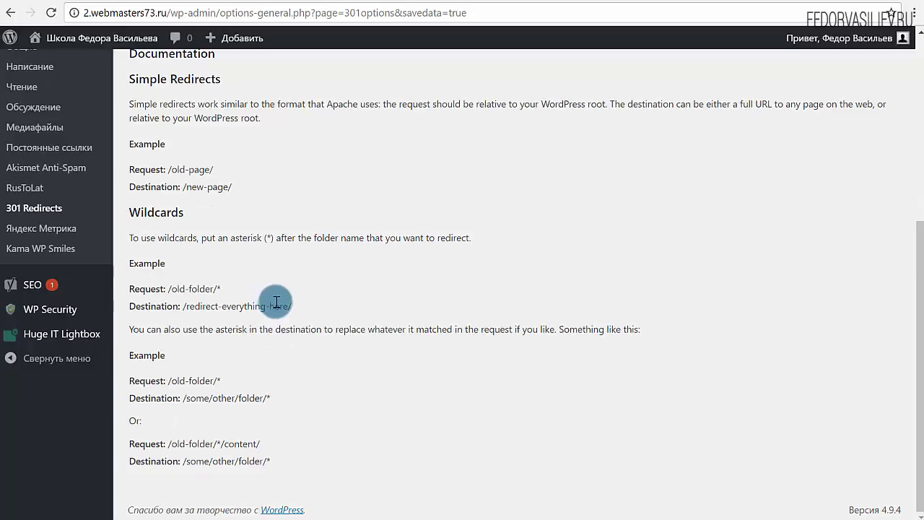
pyautogui.moveTo(276, 459); pyautogui.dragTo(176, 157)
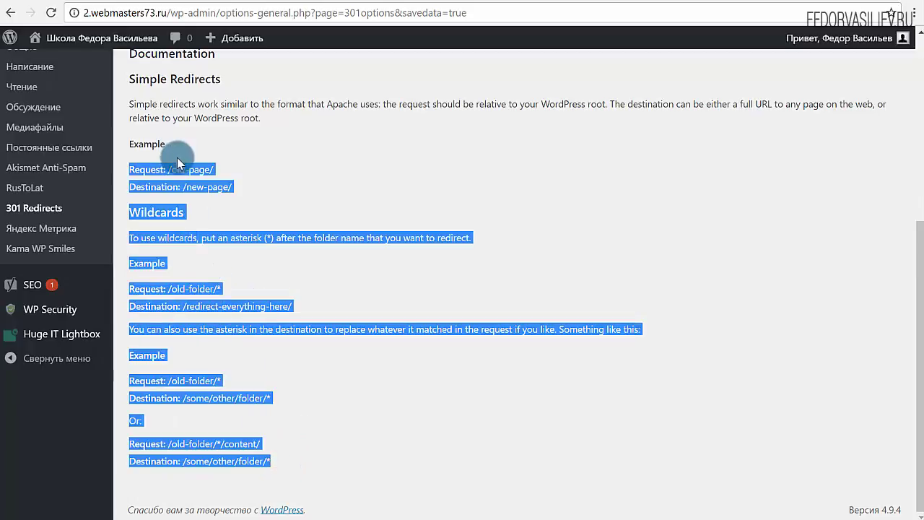
pyautogui.scroll(5, 177, 157)
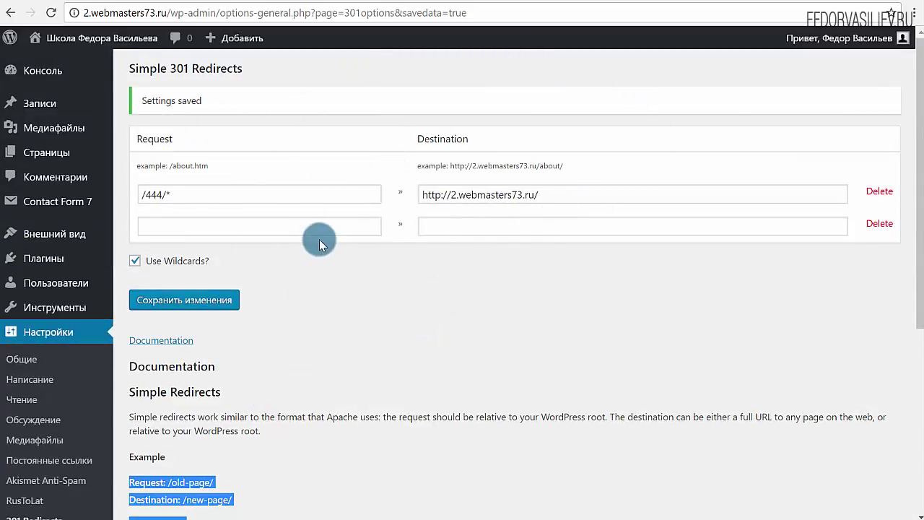
pyautogui.click(218, 227)
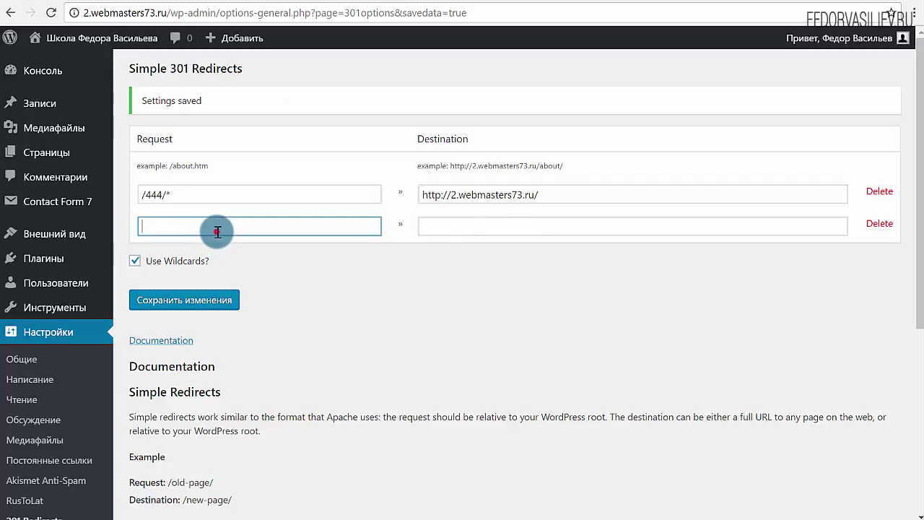
pyautogui.click(456, 221)
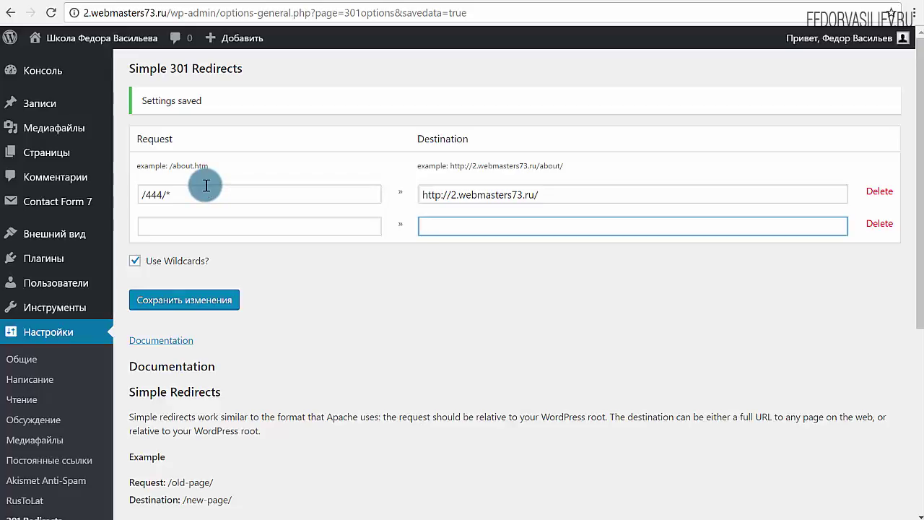
pyautogui.moveTo(207, 186); pyautogui.dragTo(138, 195)
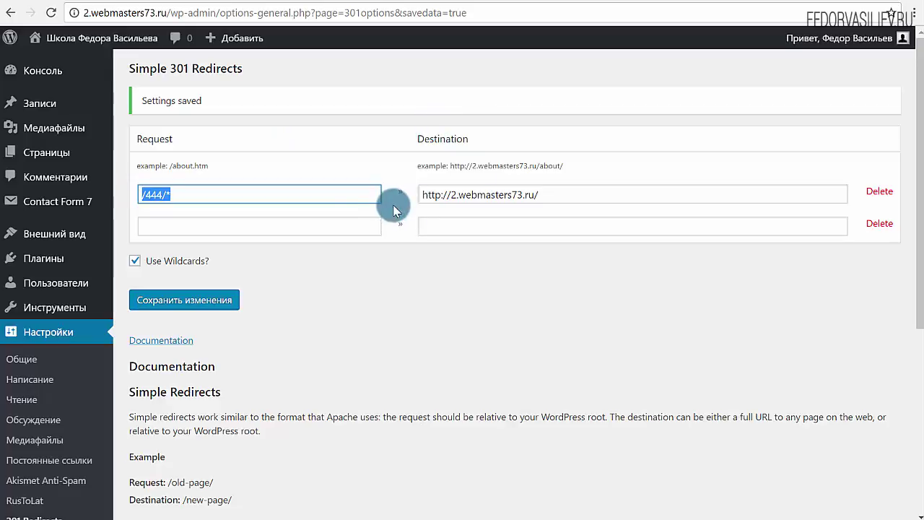
pyautogui.click(225, 189)
pyautogui.click(256, 151)
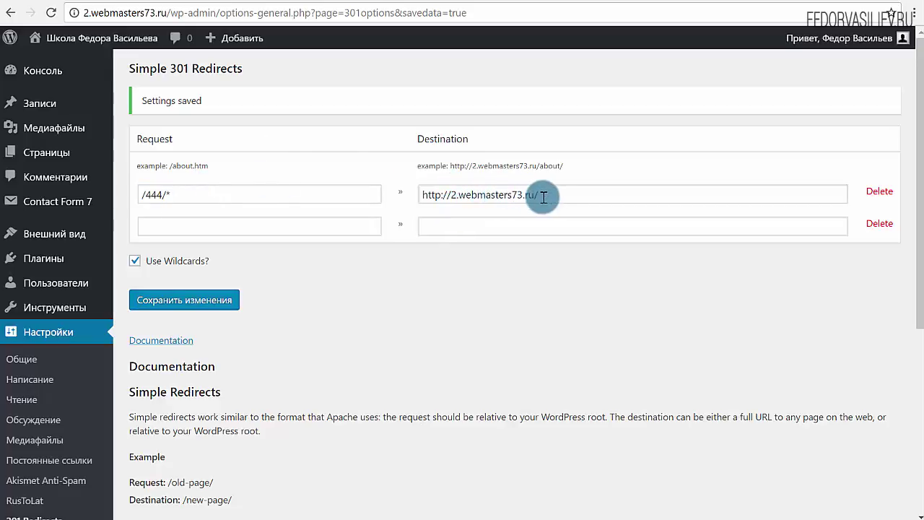
pyautogui.moveTo(554, 192); pyautogui.dragTo(346, 190)
pyautogui.click(634, 409)
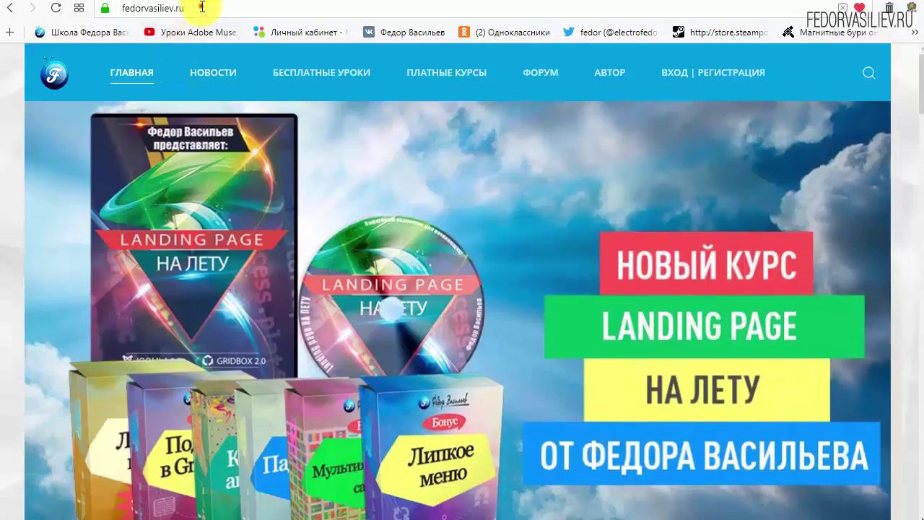
# Step: Go to the site's Вход | Регистрация page and follow 'Ещё нет учётной записи?' to the sign-up form
pyautogui.click(199, 8)
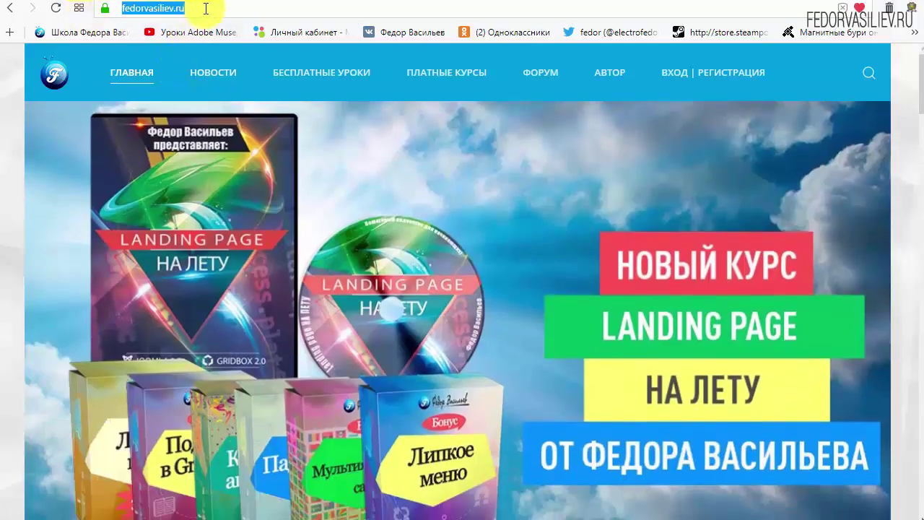
pyautogui.click(217, 8)
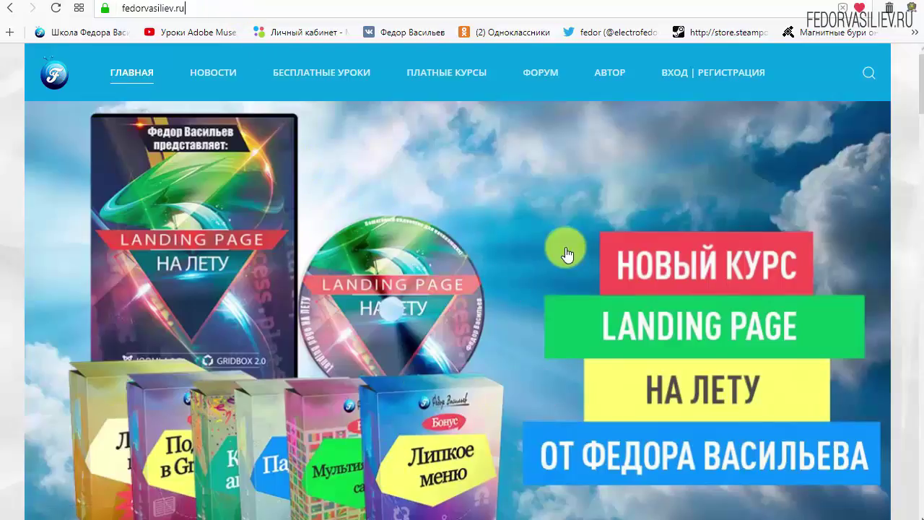
pyautogui.click(677, 73)
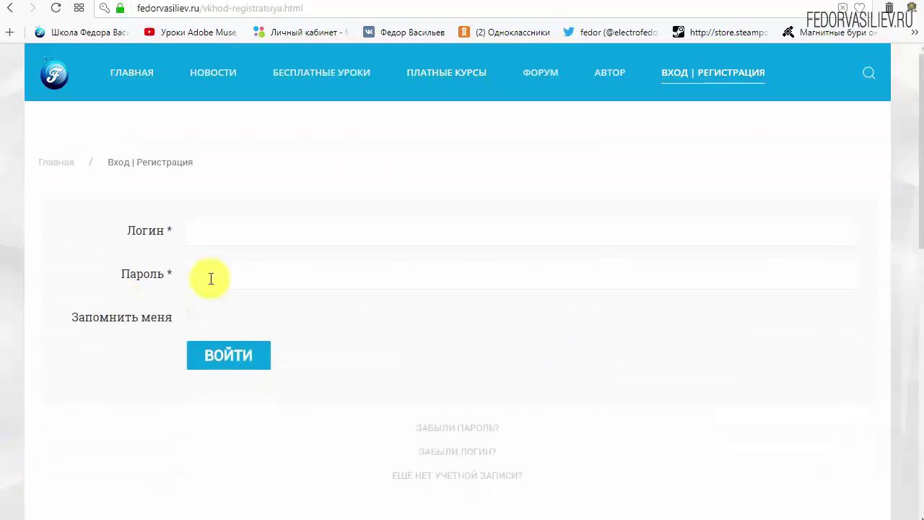
pyautogui.scroll(-1, 690, 336)
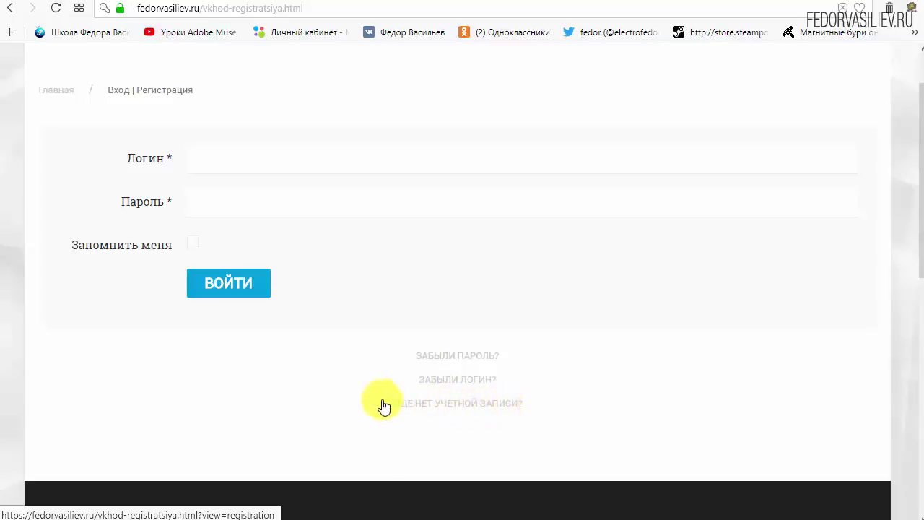
pyautogui.click(431, 402)
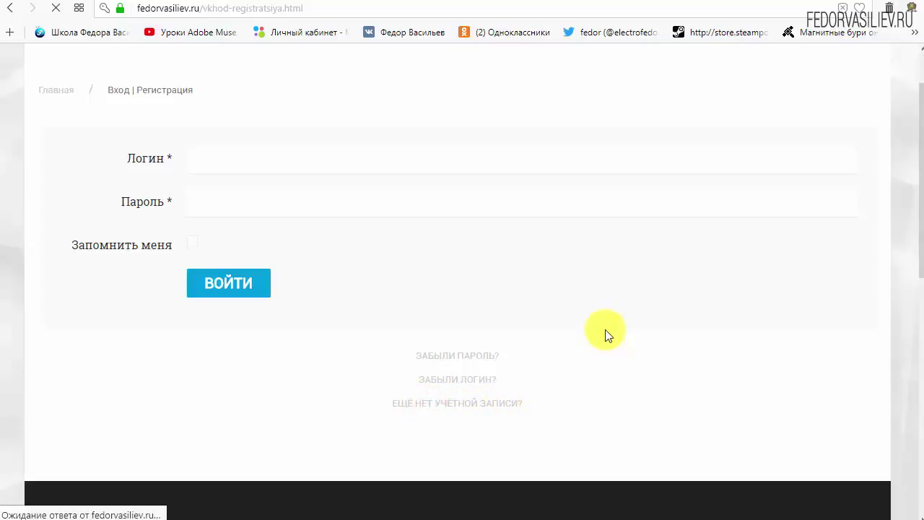
# Step: Fill in the registration name and login, and enter the same password in both password fields
pyautogui.scroll(-2, 462, 193)
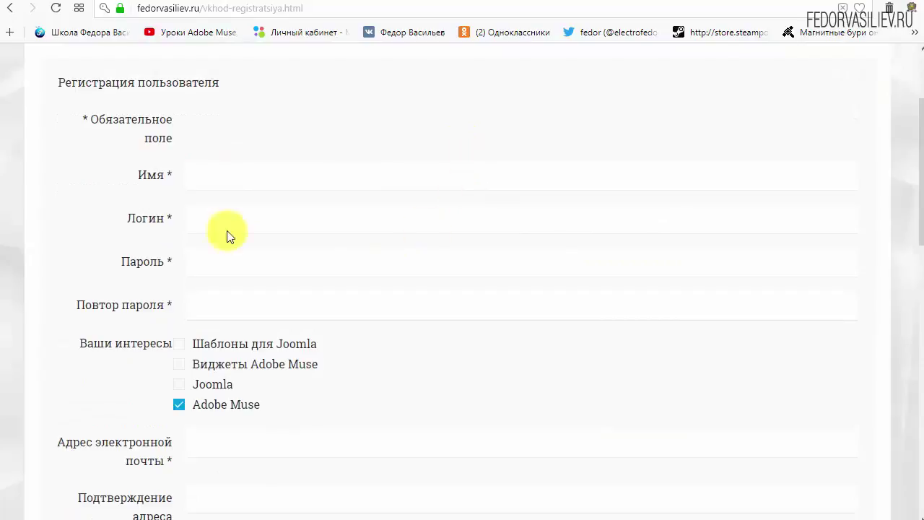
pyautogui.click(247, 179)
pyautogui.write('w')
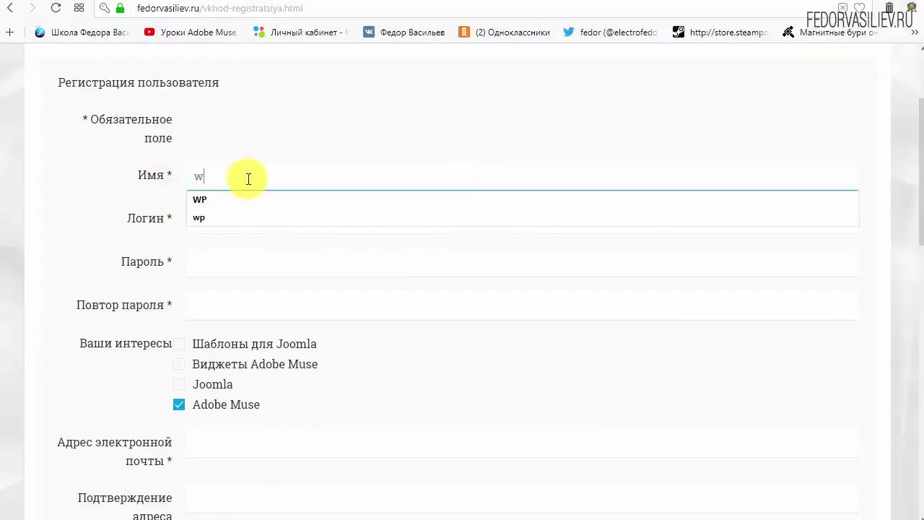
pyautogui.write('p')
pyautogui.click(265, 225)
pyautogui.write('w')
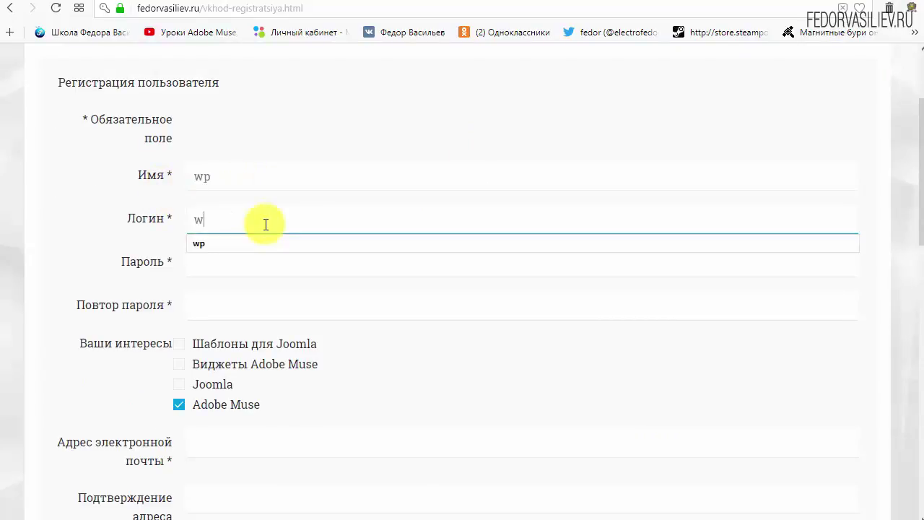
pyautogui.write('p')
pyautogui.click(345, 116)
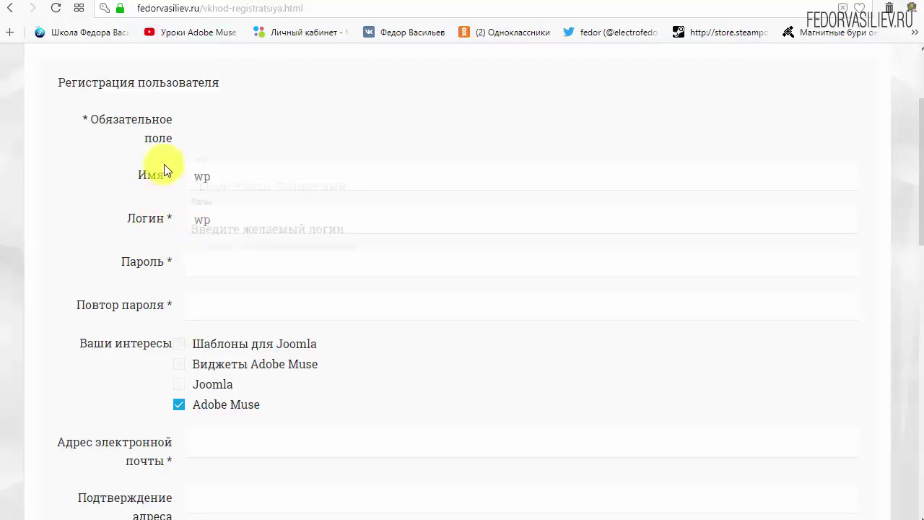
pyautogui.click(221, 261)
pyautogui.write('123456')
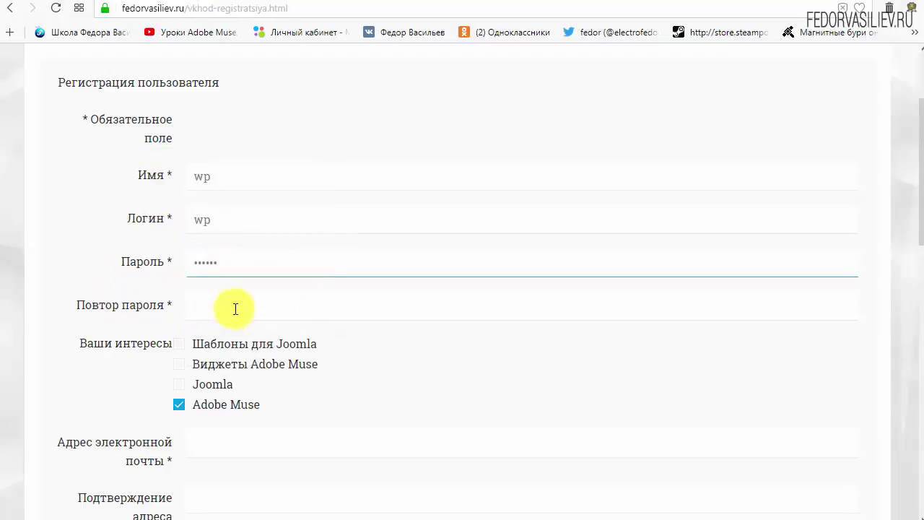
pyautogui.click(233, 307)
pyautogui.write('123456')
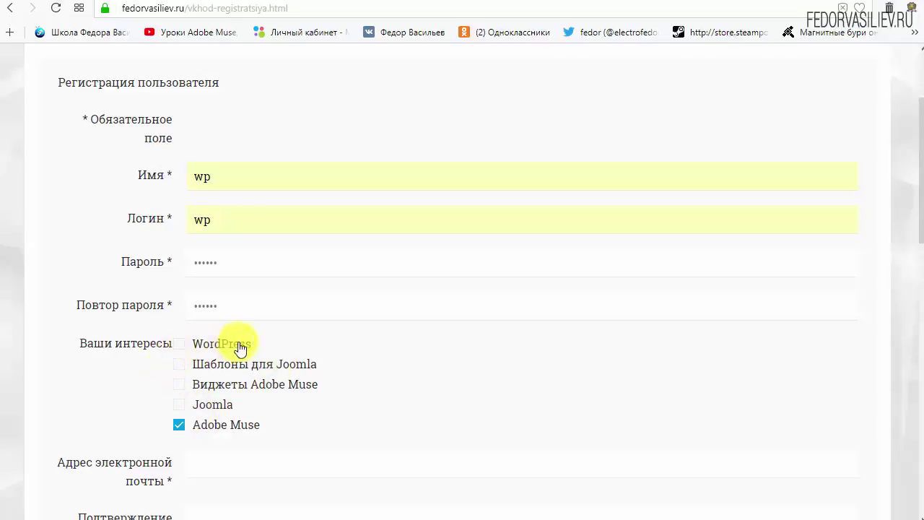
# Step: Tick the WordPress interest and untick Adobe Muse
pyautogui.moveTo(238, 345); pyautogui.dragTo(212, 347)
pyautogui.click(178, 343)
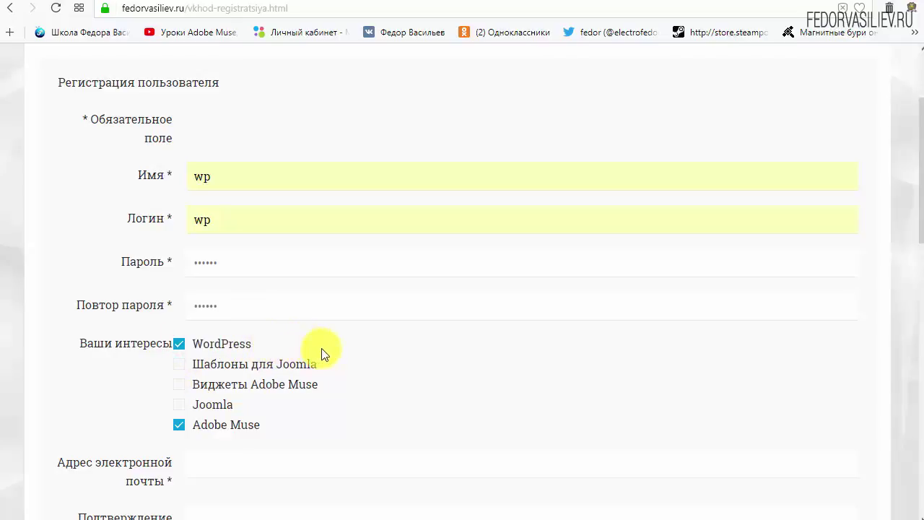
pyautogui.click(179, 428)
pyautogui.scroll(-4, 433, 350)
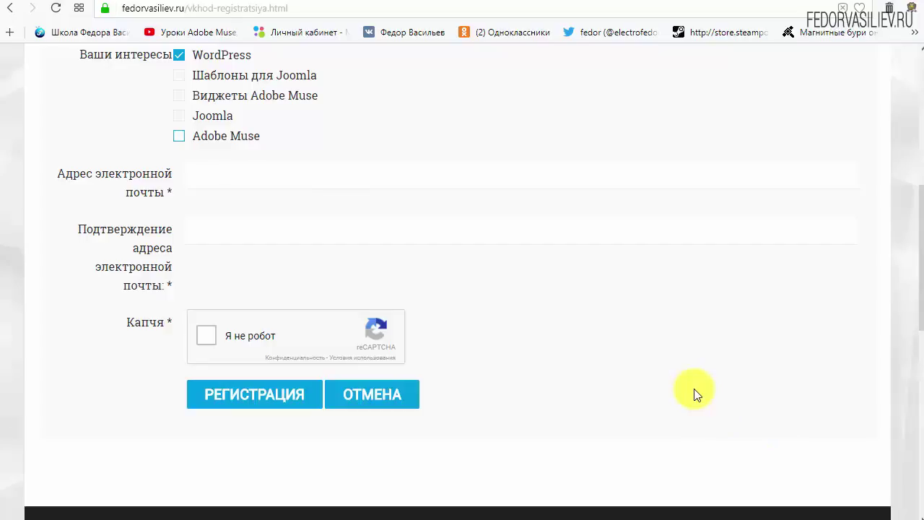
# Step: Paste the e-mail address into both e-mail fields, tick 'Я не робот' and submit with РЕГИСТРАЦИЯ
pyautogui.rightClick(241, 179)
pyautogui.click(289, 257)
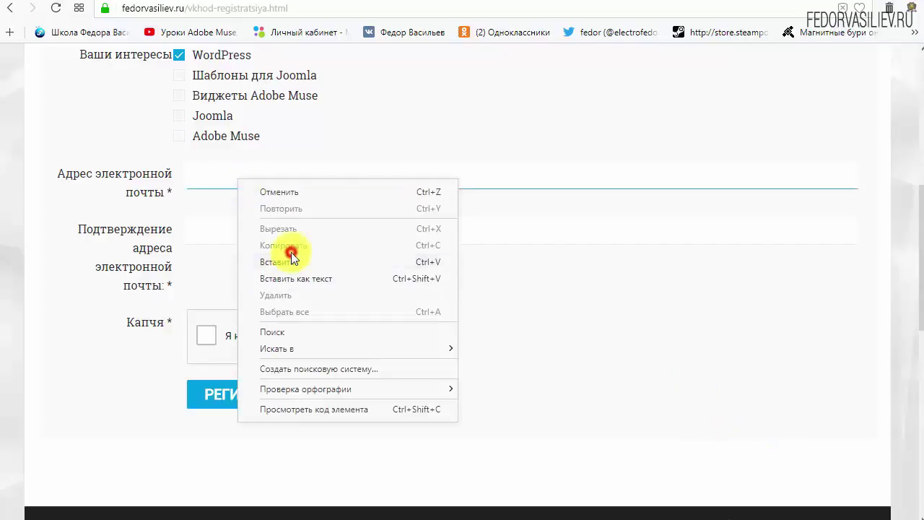
pyautogui.rightClick(313, 225)
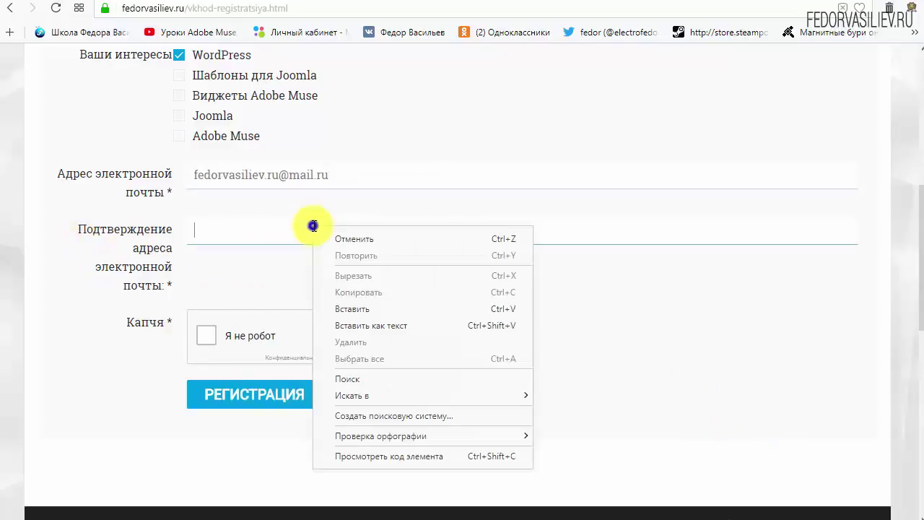
pyautogui.click(348, 308)
pyautogui.click(641, 306)
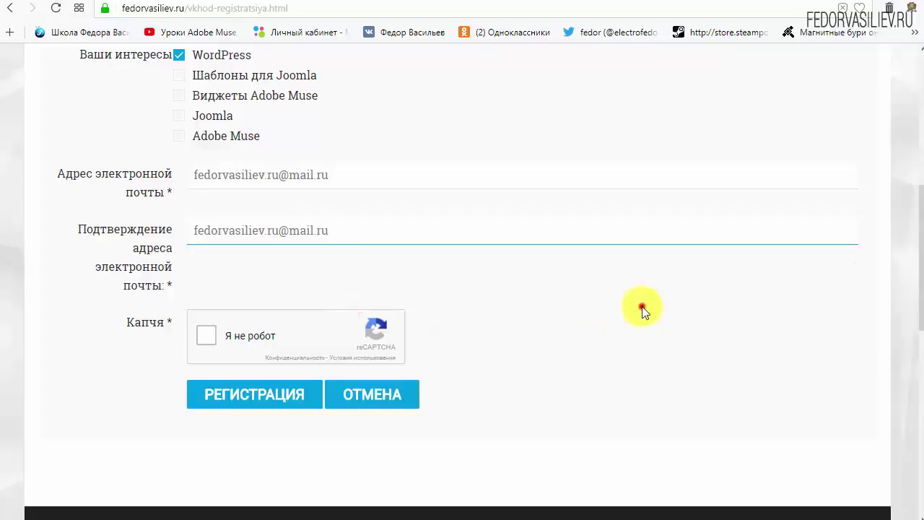
pyautogui.click(207, 337)
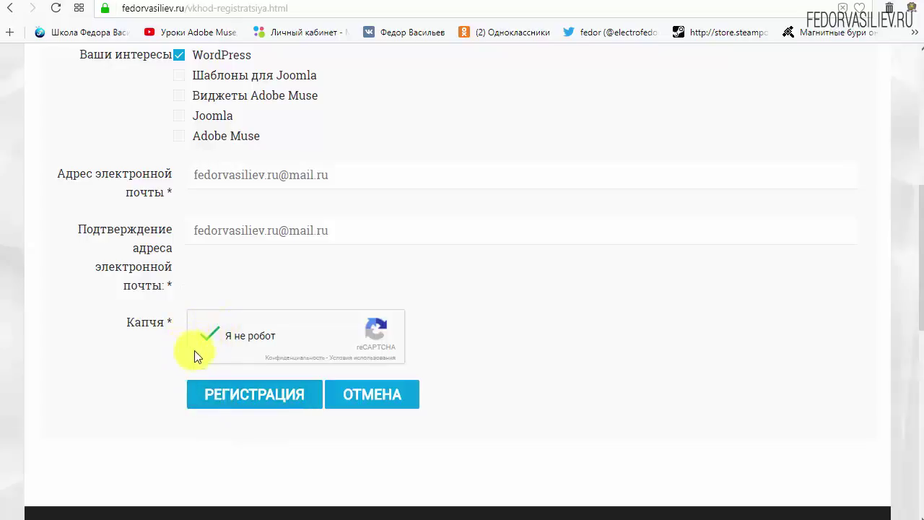
pyautogui.click(238, 395)
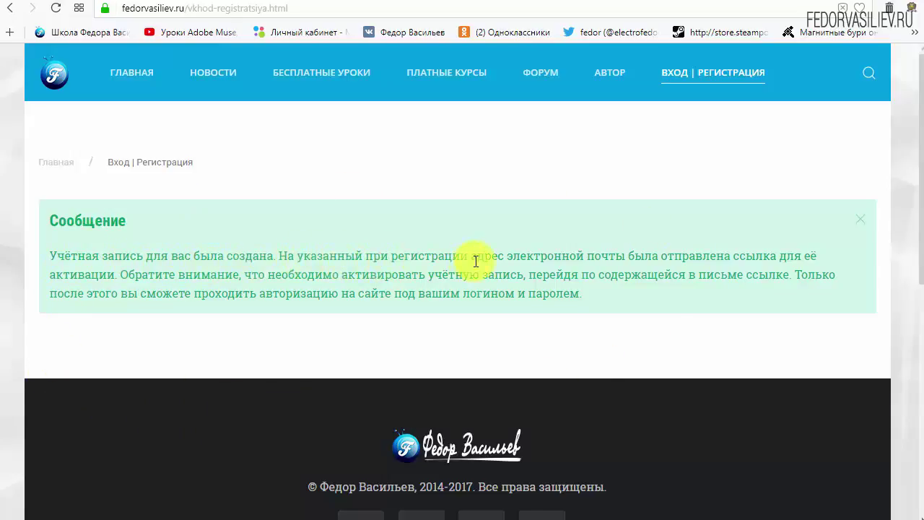
# Step: Read the Сообщение notice confirming the account was created and an activation link e-mailed
pyautogui.moveTo(514, 257); pyautogui.dragTo(617, 258)
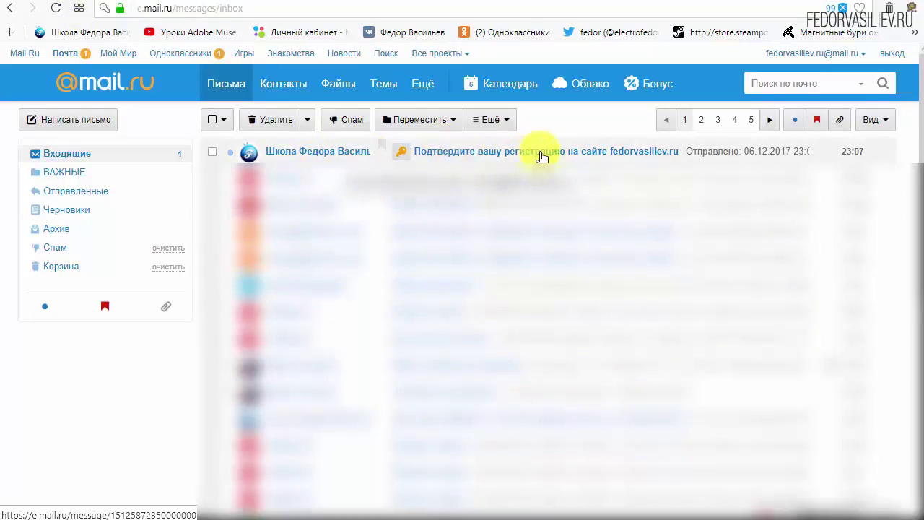
# Step: Open the 'Подтвердите вашу регистрацию' e-mail and follow its activation link
pyautogui.click(301, 154)
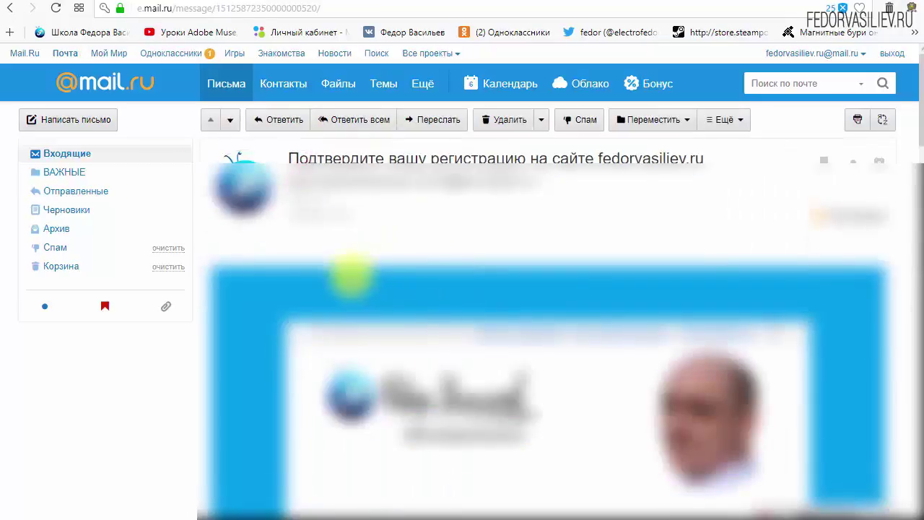
pyautogui.scroll(-3, 412, 423)
pyautogui.scroll(-2, 487, 245)
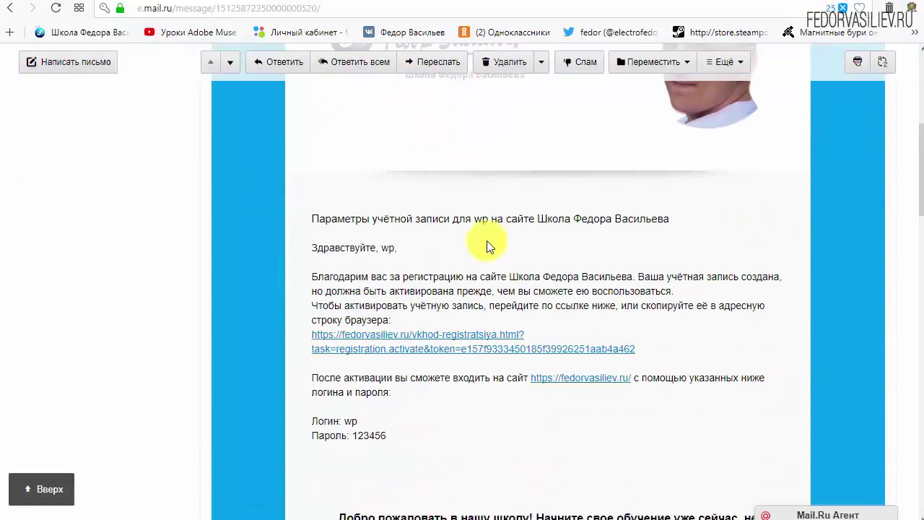
pyautogui.scroll(-1, 487, 245)
pyautogui.moveTo(392, 363); pyautogui.dragTo(313, 349)
pyautogui.click(472, 351)
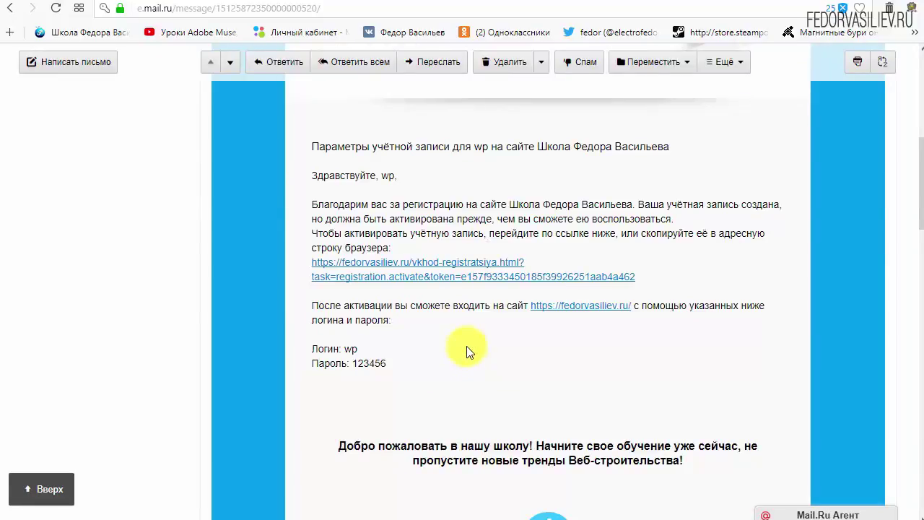
pyautogui.scroll(-6, 452, 340)
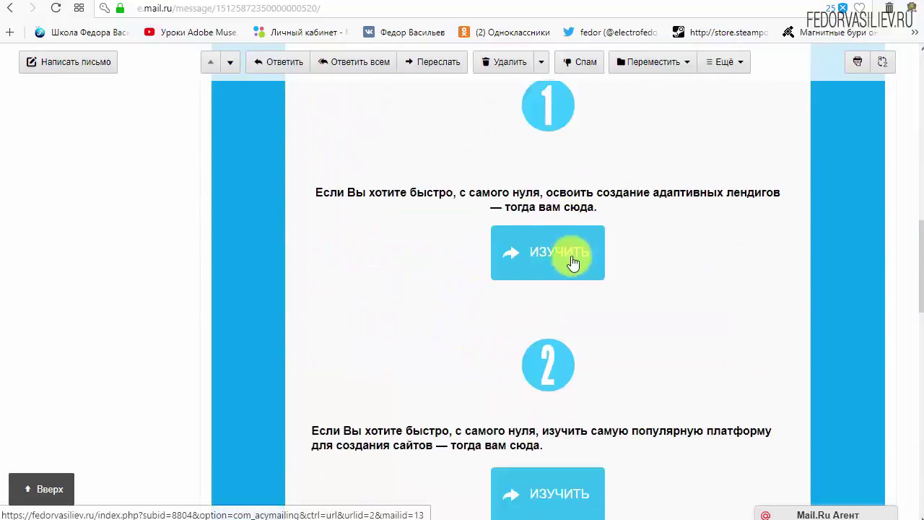
pyautogui.scroll(-3, 572, 262)
pyautogui.scroll(8, 546, 292)
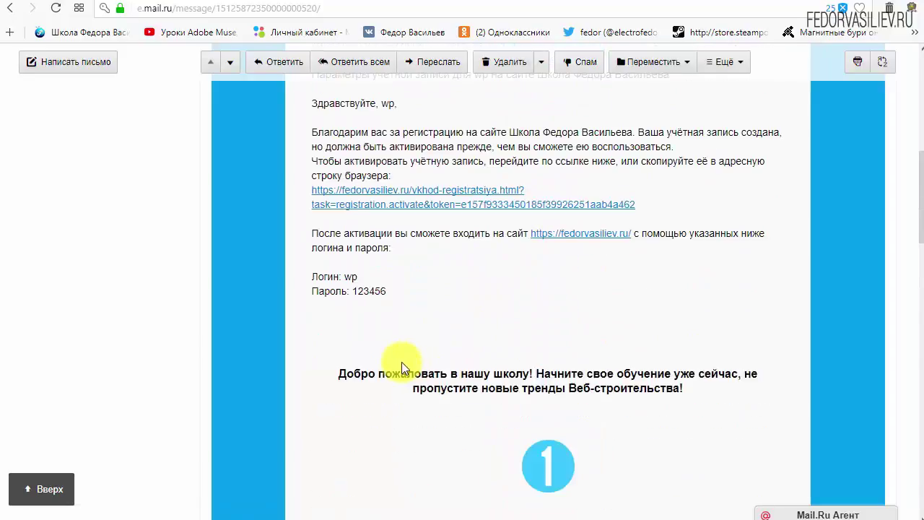
pyautogui.scroll(2, 402, 364)
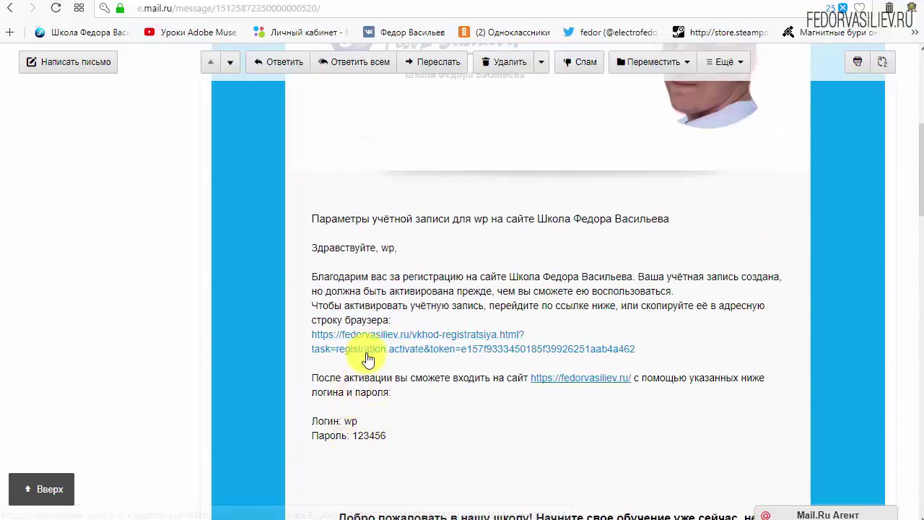
pyautogui.moveTo(678, 349); pyautogui.dragTo(403, 335)
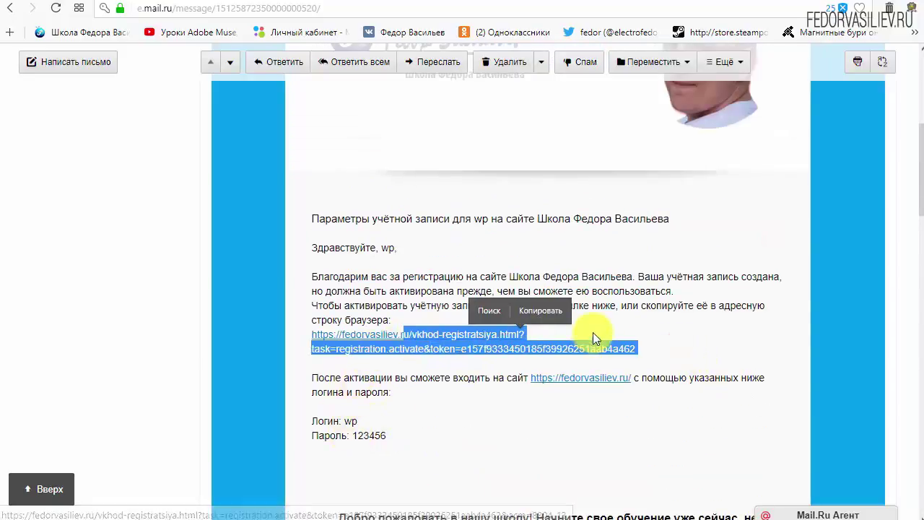
pyautogui.click(594, 329)
pyautogui.click(459, 331)
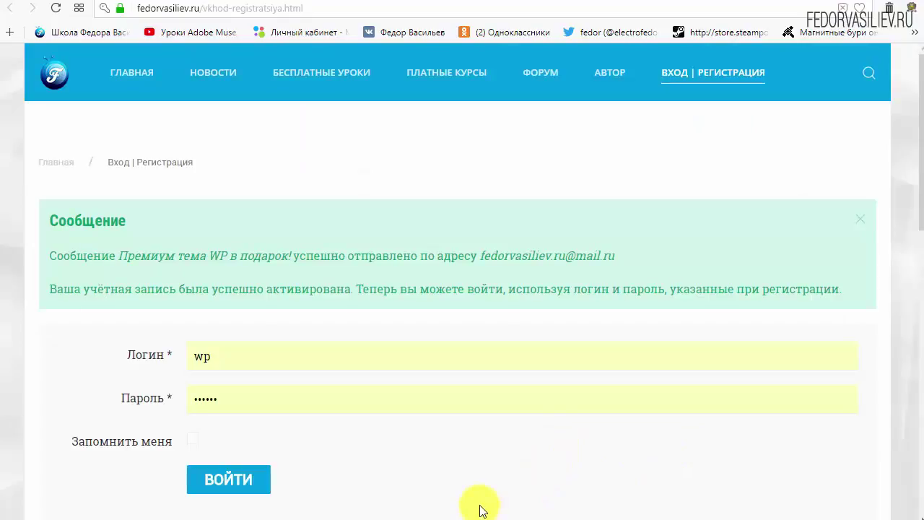
# Step: Read the account-activated notice on fedorvasiliev.ru, then switch back to the Mail.ru tab
pyautogui.moveTo(50, 235); pyautogui.dragTo(171, 218)
pyautogui.click(172, 217)
pyautogui.moveTo(53, 254); pyautogui.dragTo(96, 259)
pyautogui.click(107, 262)
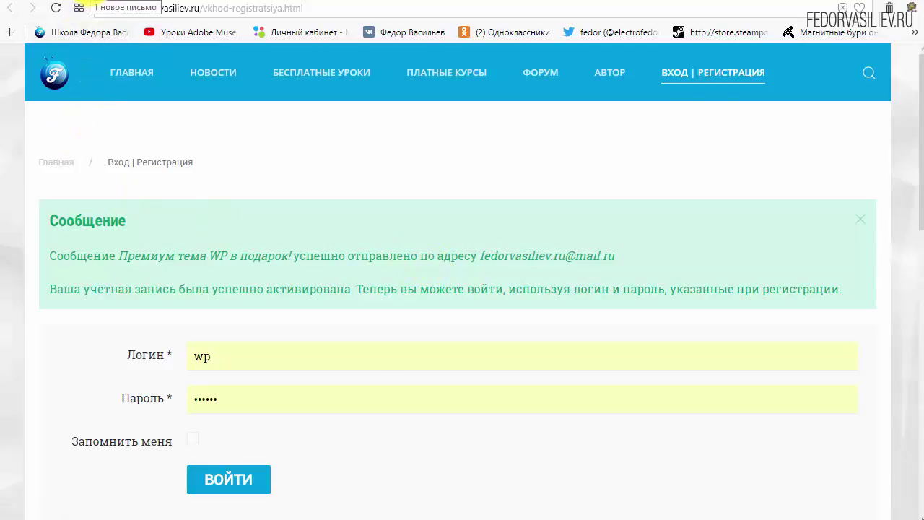
pyautogui.click(93, 2)
pyautogui.scroll(5, 278, 292)
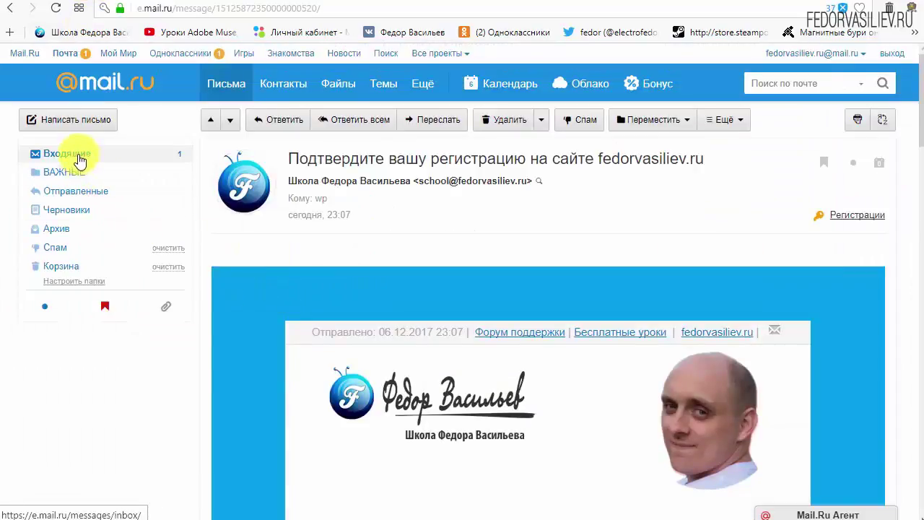
# Step: Return to the Mail.ru Входящие message list
pyautogui.click(79, 156)
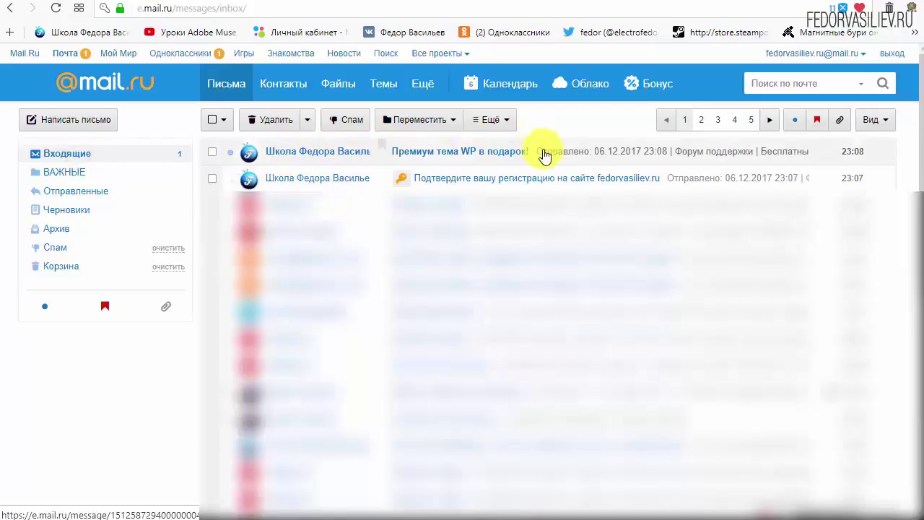